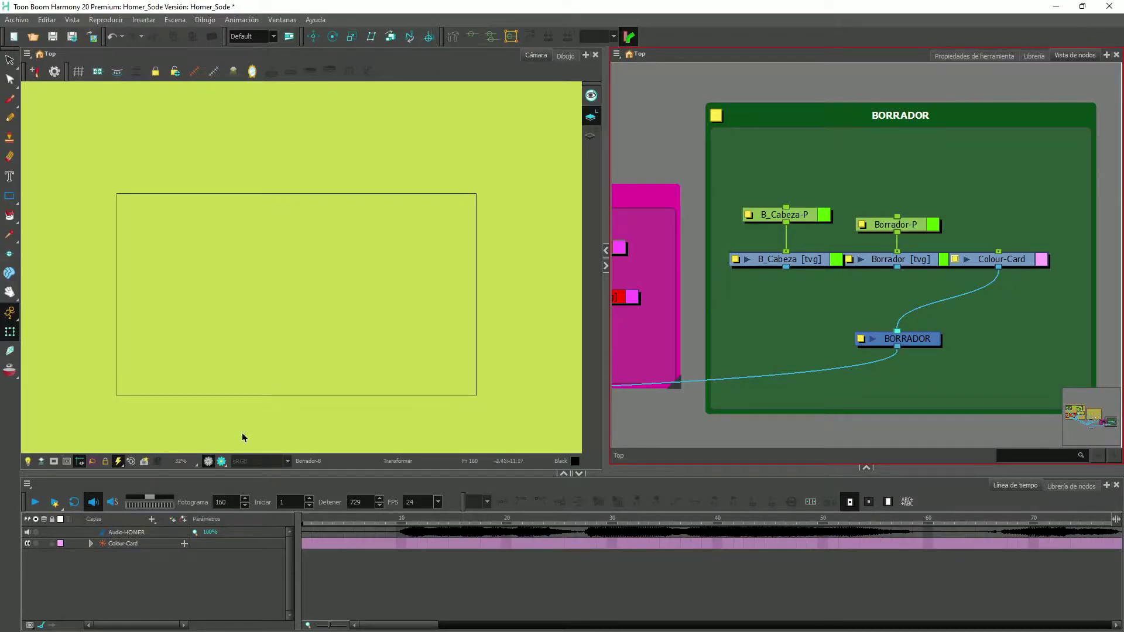
Step: Play the Audio-HOMER track from about frame 10 and return the playhead to frame 1
click(146, 543)
scroll(259, 364, up, 1)
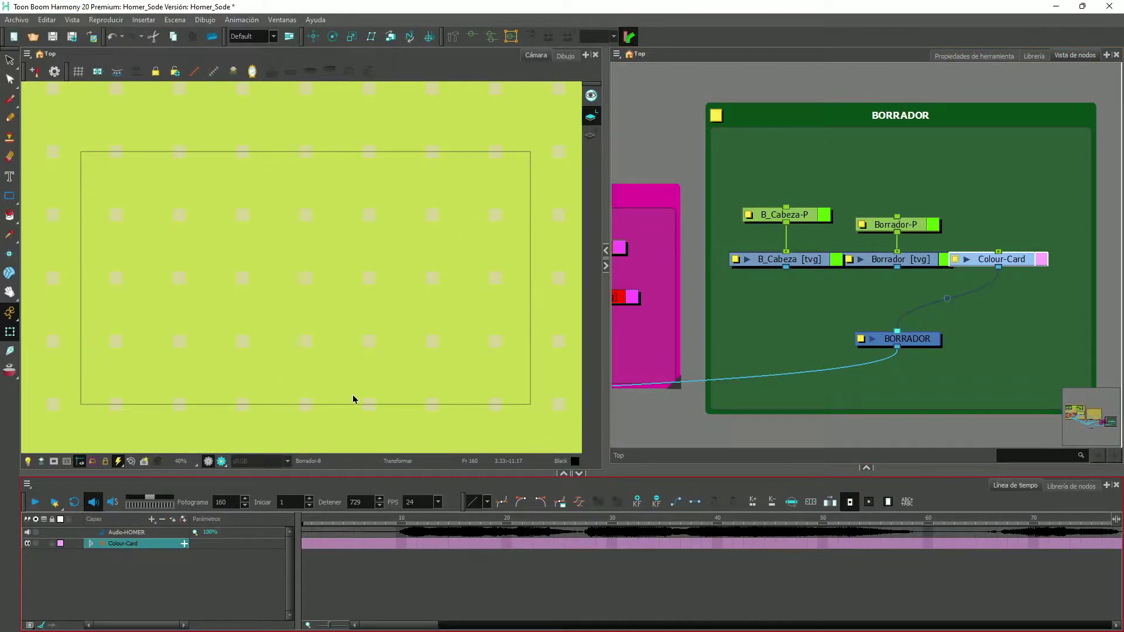
click(246, 534)
drag(340, 522, 306, 522)
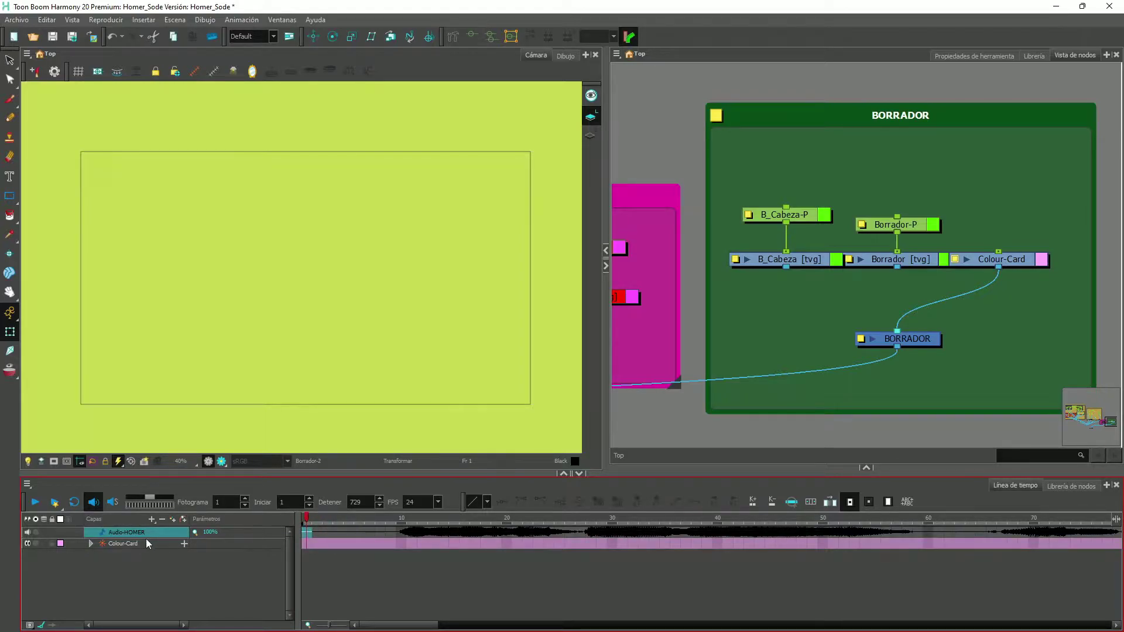
click(402, 534)
click(35, 502)
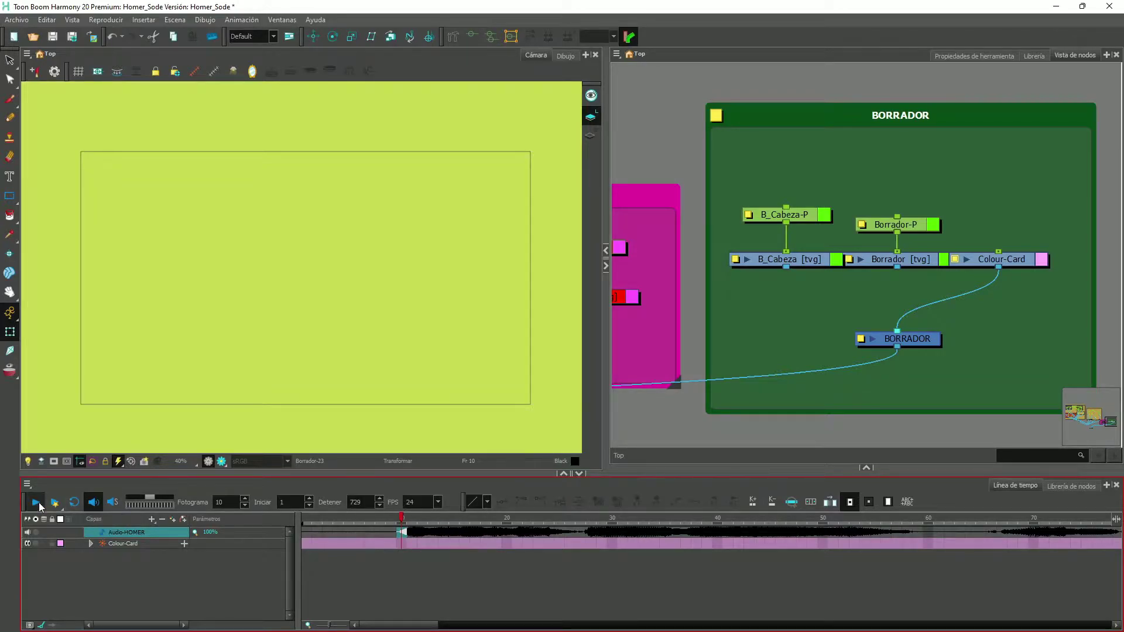
key(shift+comma)
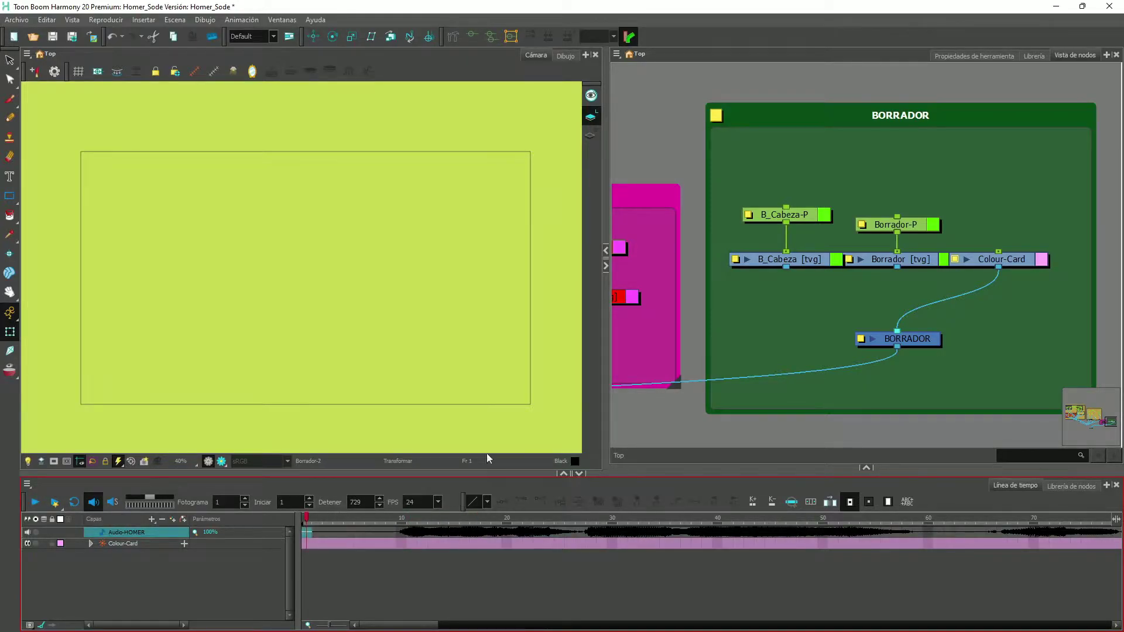
Step: Connect the Borrador and B_Cabeza drawing nodes to the BORRADOR composite beside Colour-Card
mouse_move(896, 268)
mouse_down()
mouse_move(872, 307)
mouse_move(883, 330)
mouse_up()
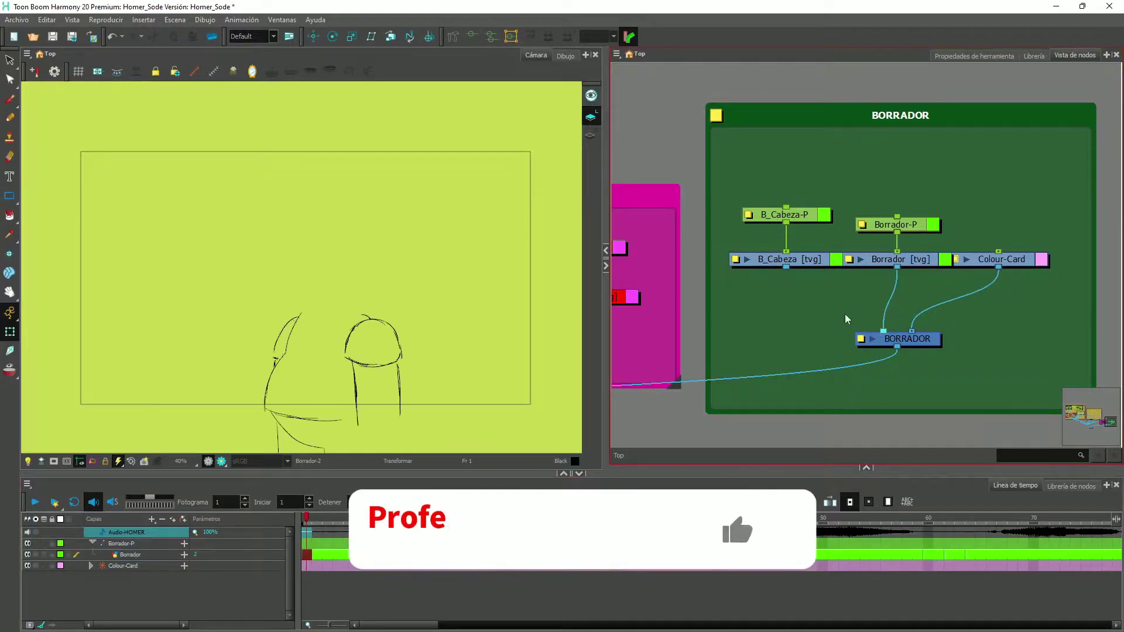
mouse_move(786, 268)
mouse_down()
mouse_move(810, 307)
mouse_move(876, 331)
mouse_up()
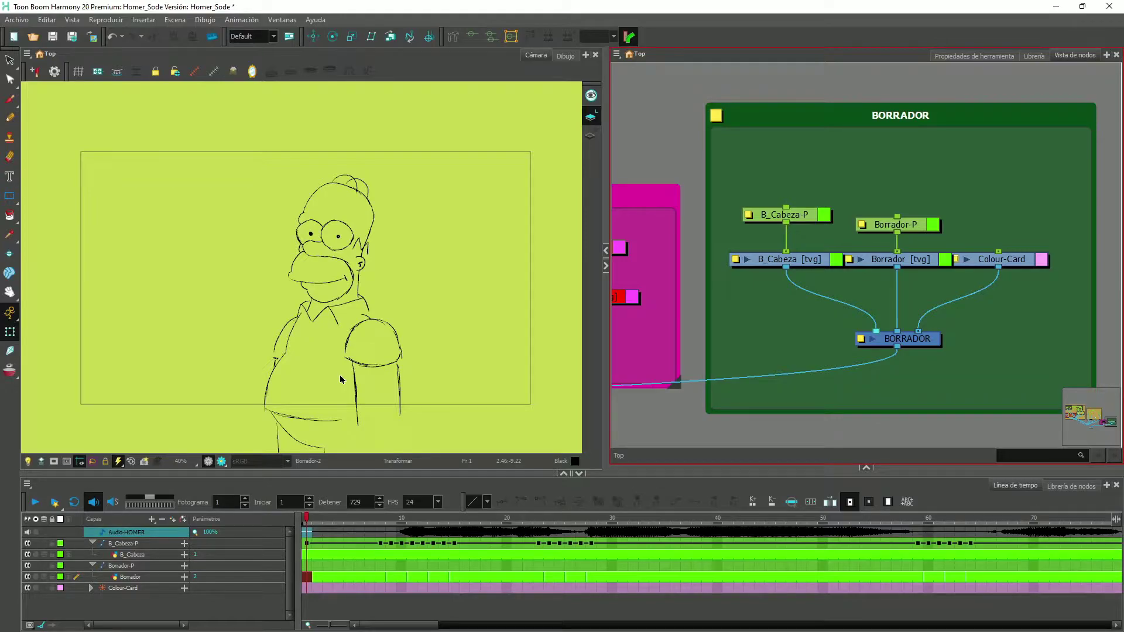
Step: Turn on the camera mask so that only the area inside the camera frame is shown
scroll(444, 374, up, 1)
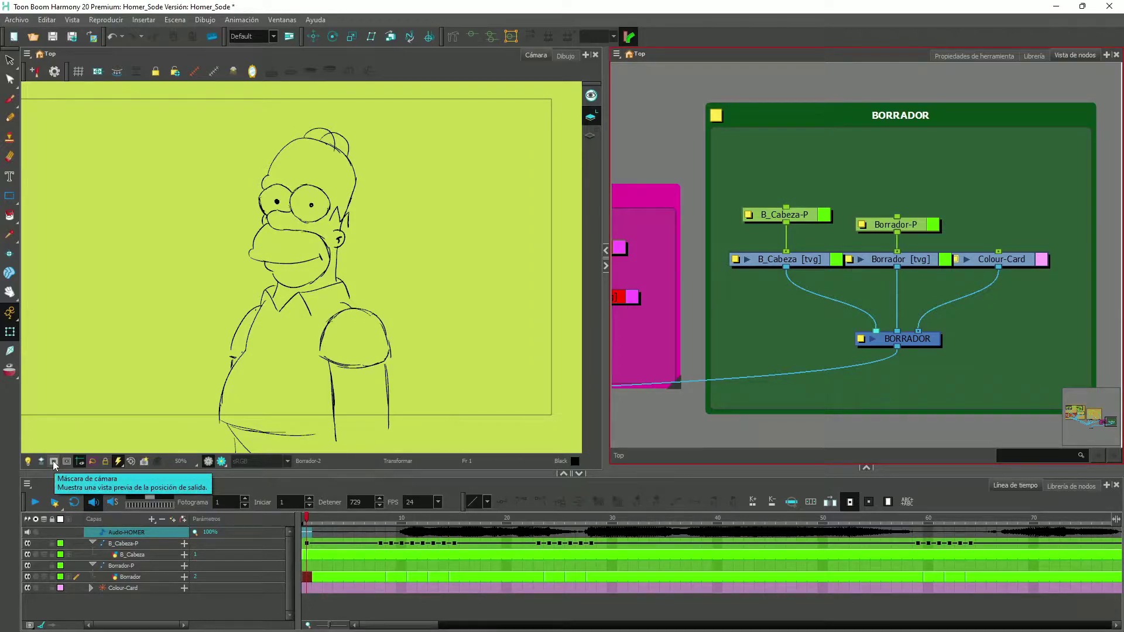
click(54, 462)
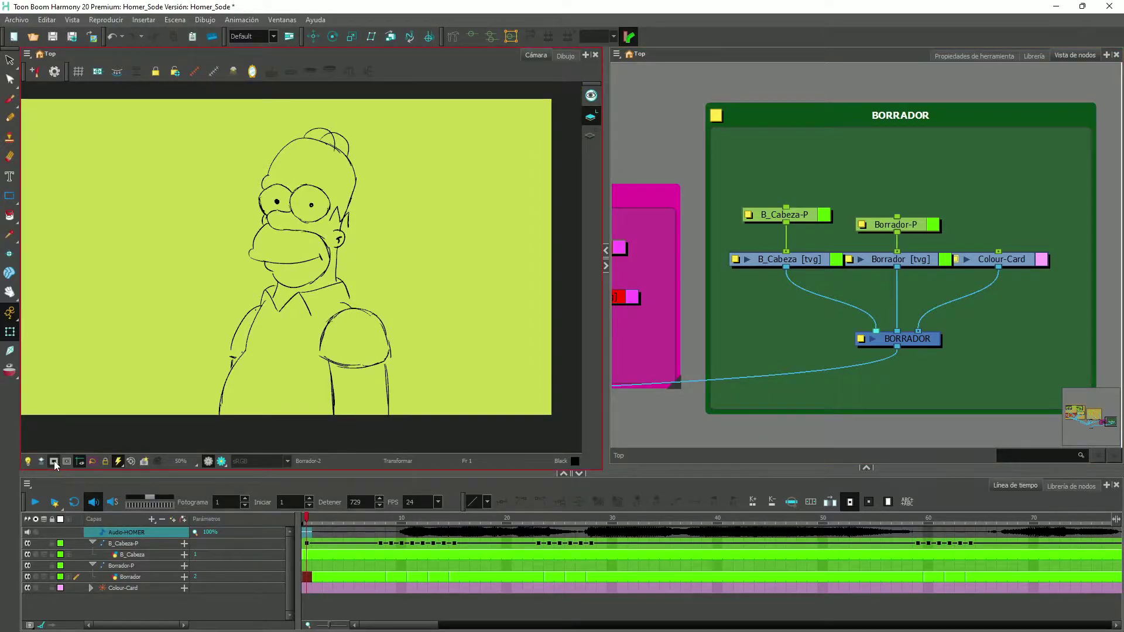
scroll(101, 418, down, 1)
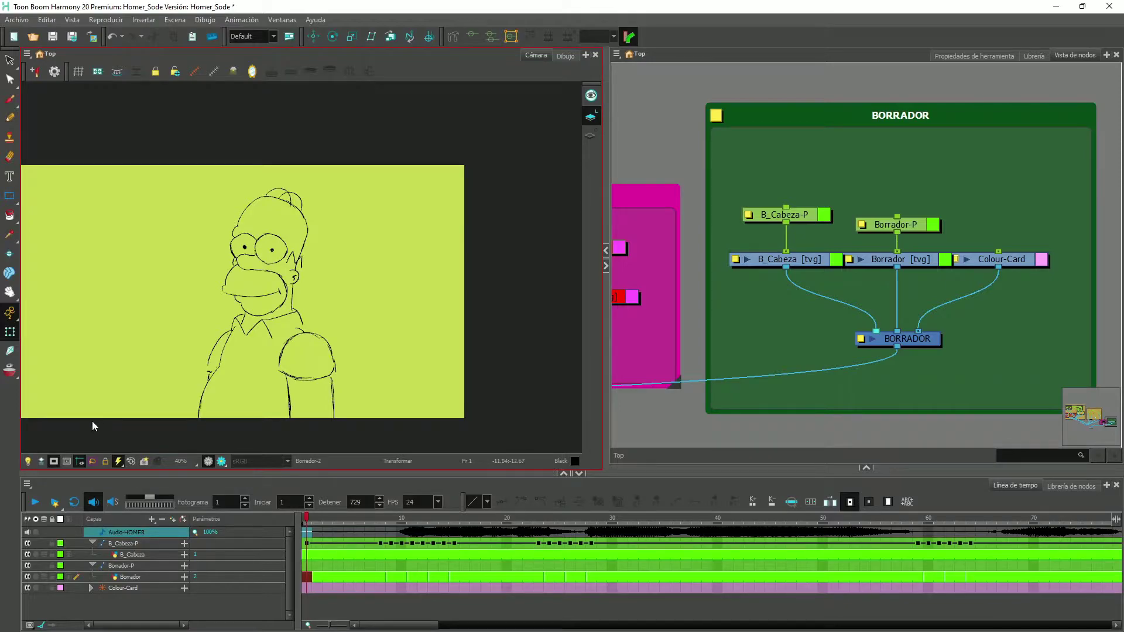
drag(133, 412, 182, 410)
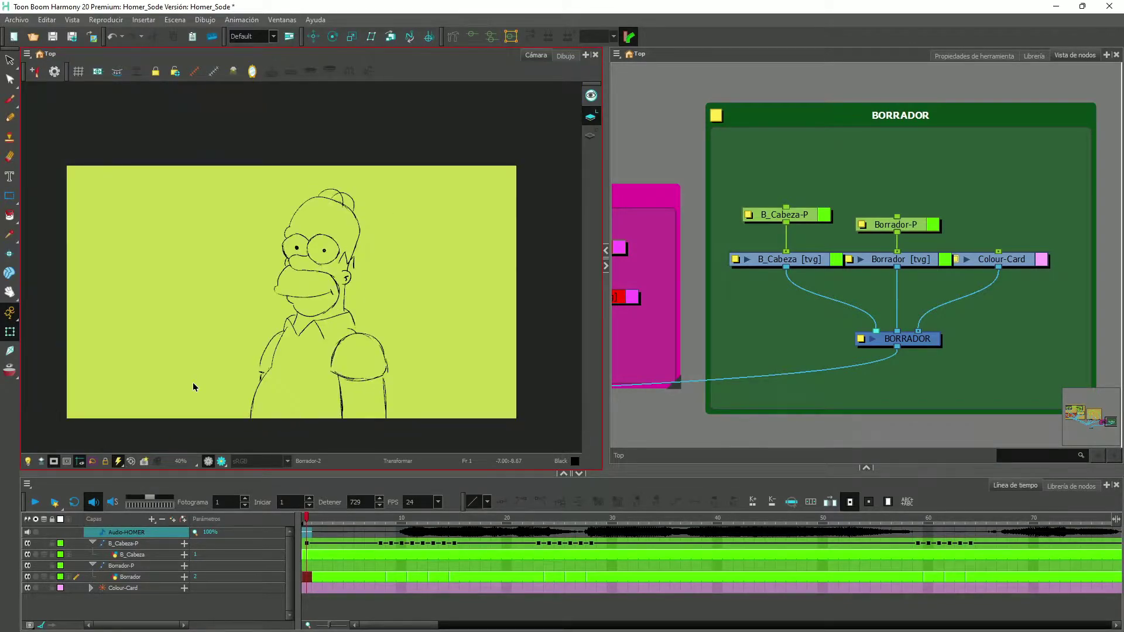
Step: Compare the Borrador rough poses at frames 6 and 19 and examine the in-between drawings from frame 8 onward
drag(370, 625, 373, 626)
mouse_move(339, 526)
mouse_down()
mouse_move(499, 527)
mouse_move(346, 527)
mouse_up()
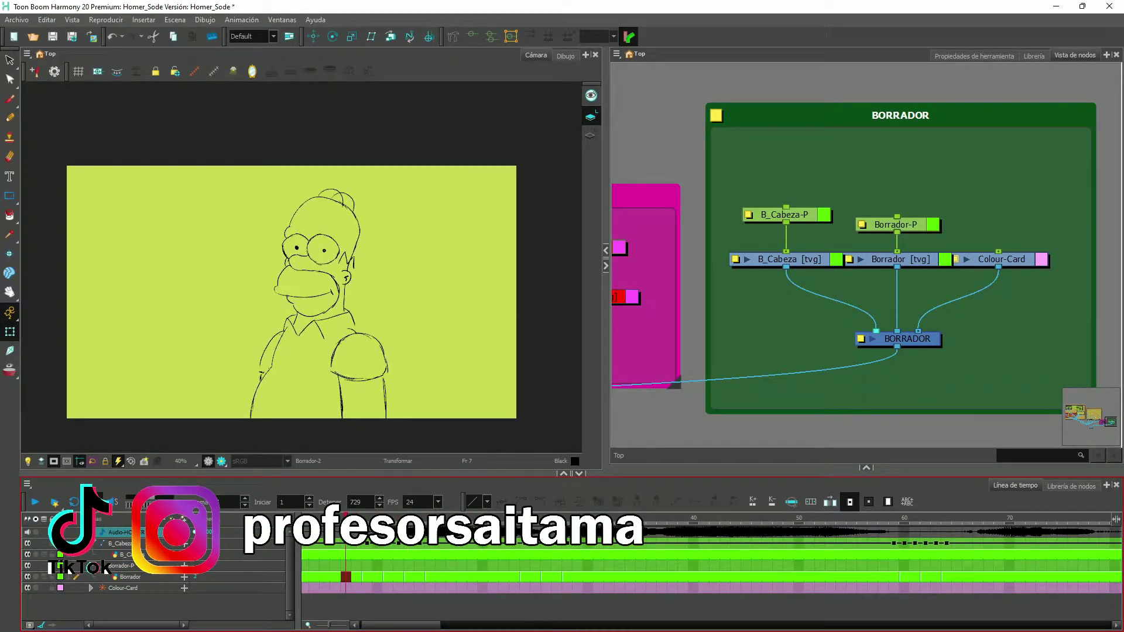
click(336, 578)
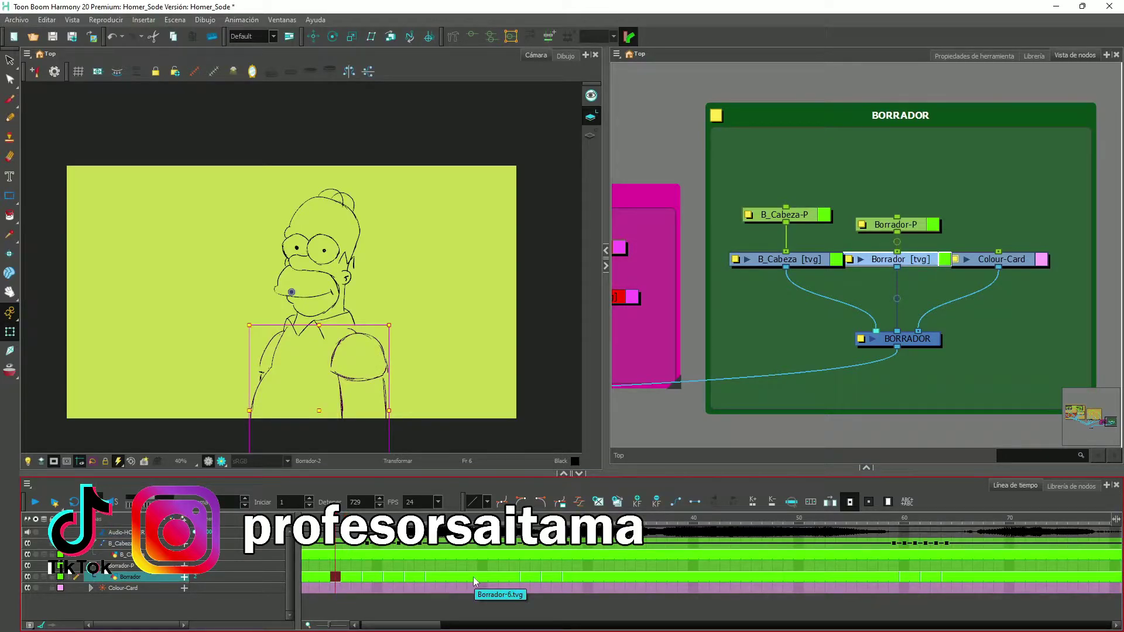
click(473, 578)
click(337, 578)
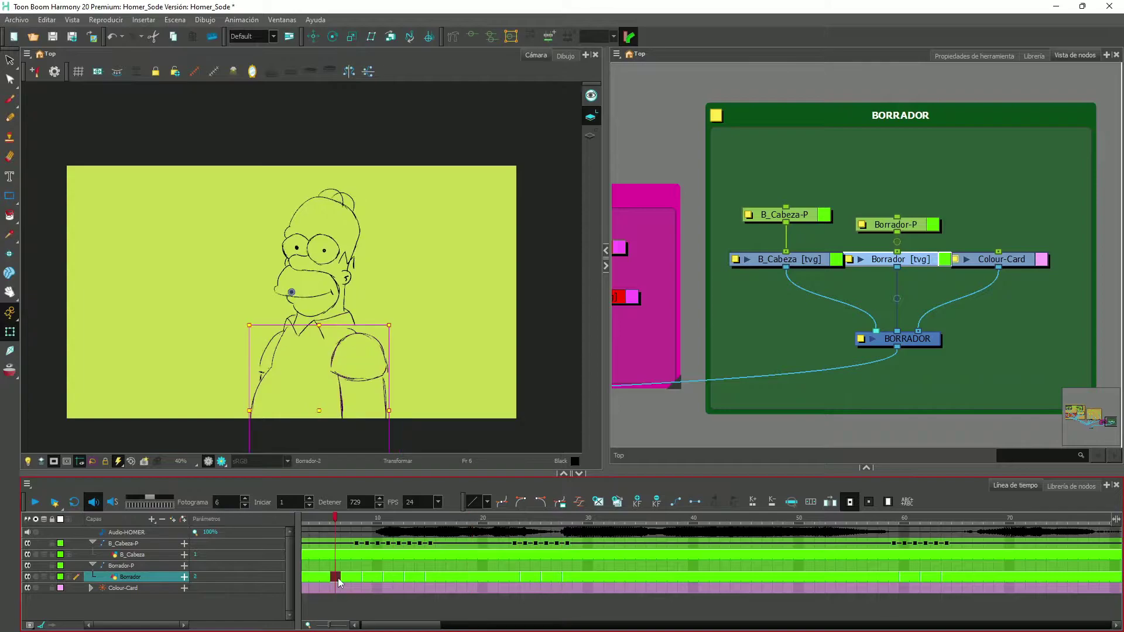
click(471, 578)
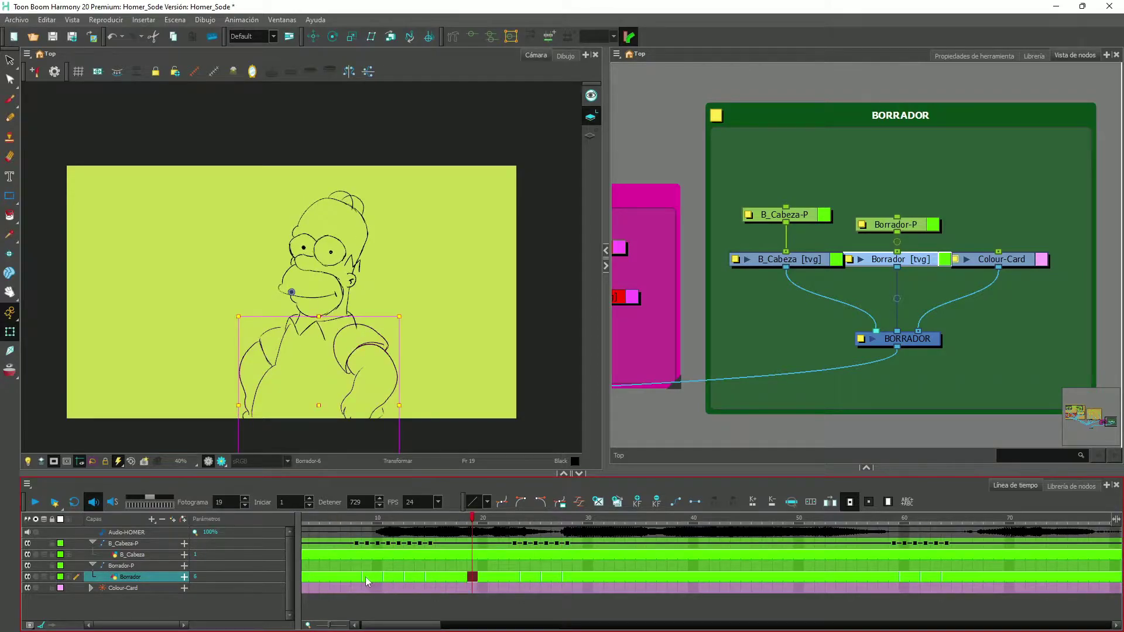
drag(352, 577, 430, 578)
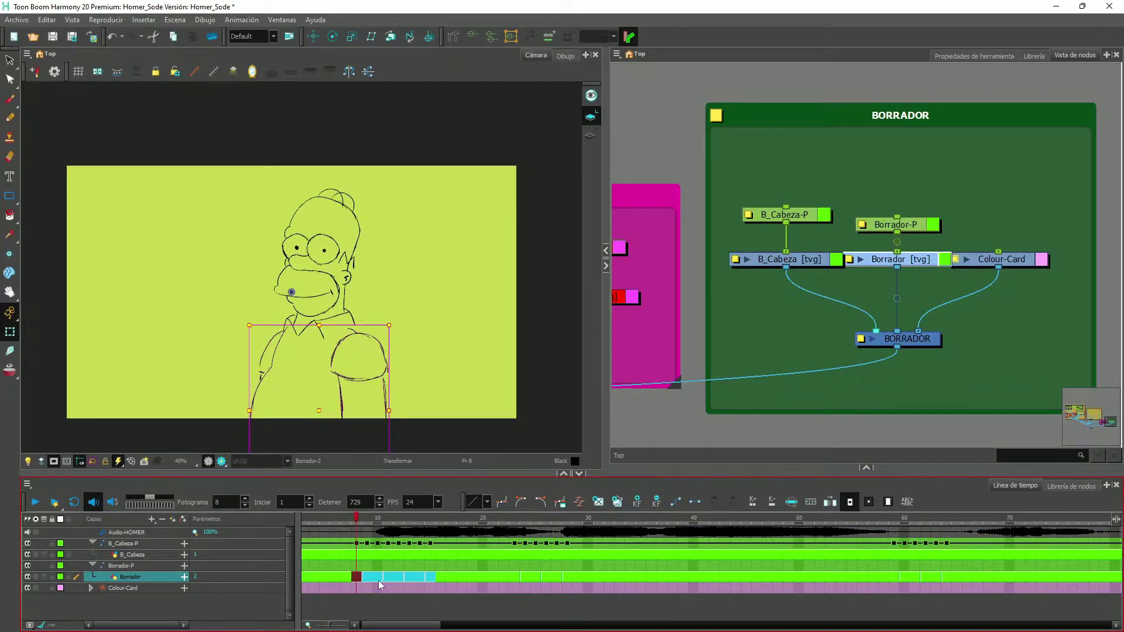
click(378, 581)
click(408, 580)
Step: Advance frame by frame to frame 23 and compare the Borrador poses at frames 30 and 22
key(period)
key(period)
key(period)
key(period)
key(period)
key(period)
key(period)
key(period)
key(period)
key(period)
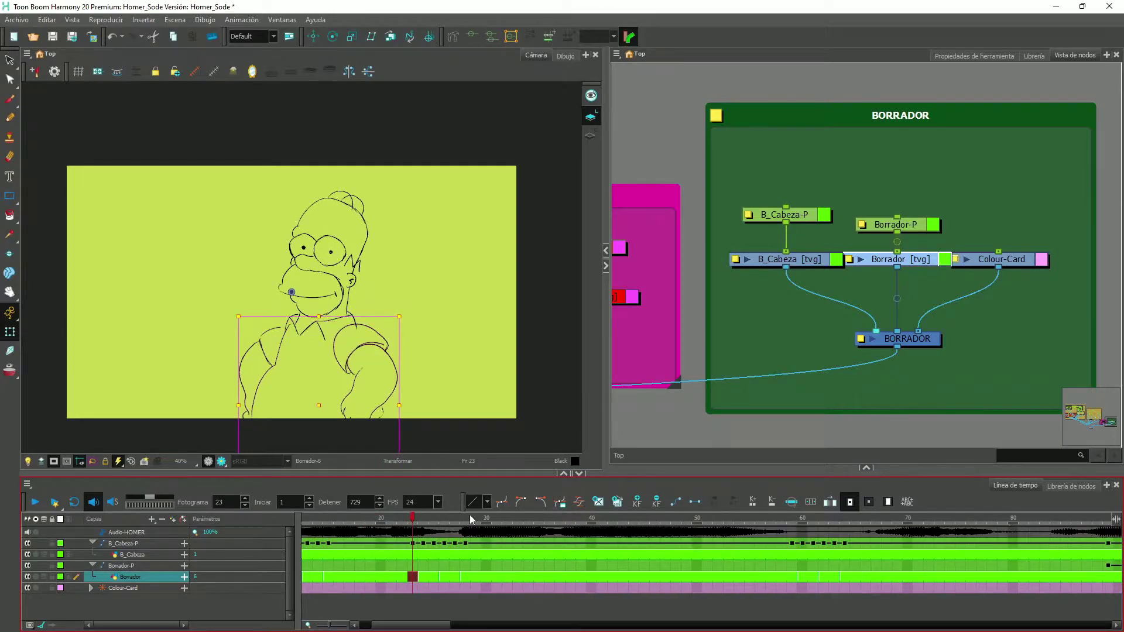
click(482, 577)
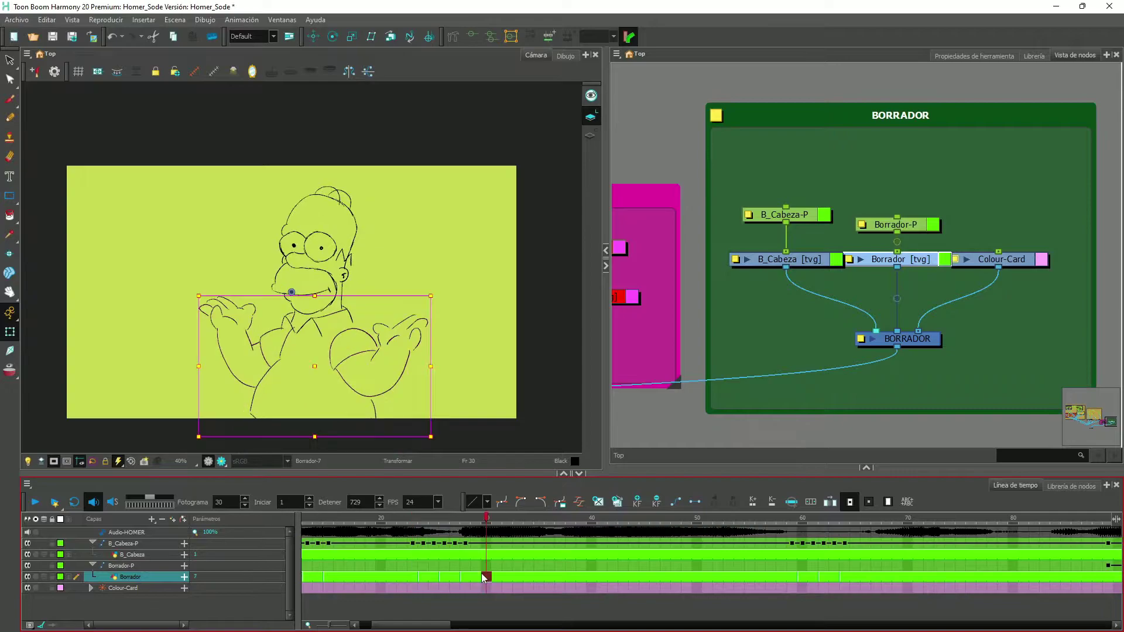
click(398, 578)
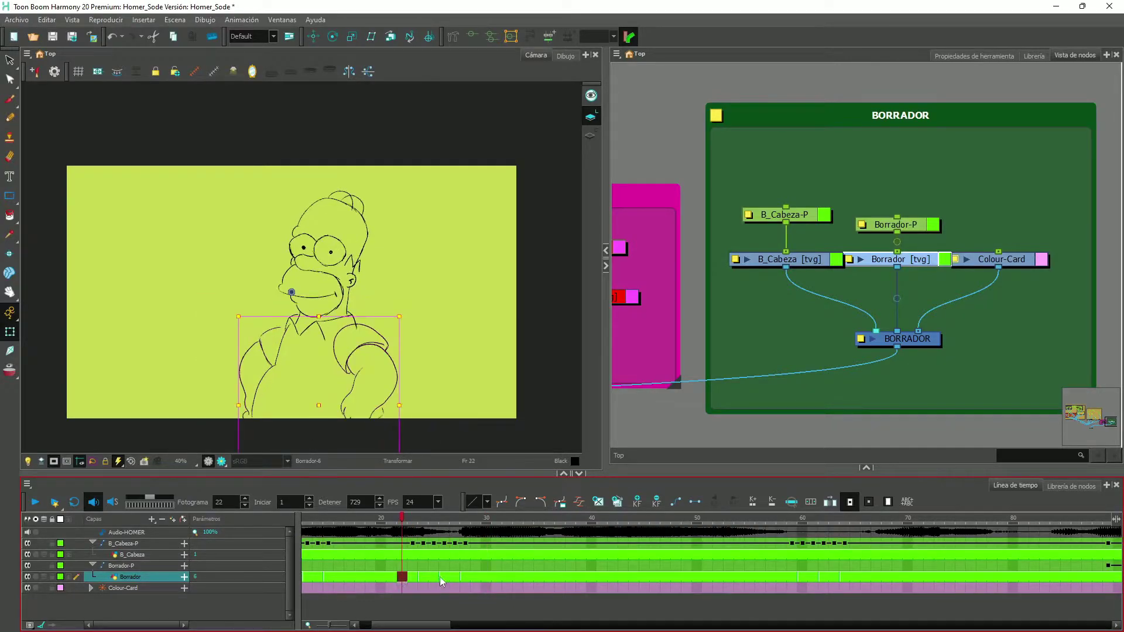
Step: Examine the Borrador in-between drawings from frame 22 to frame 30 and how they match the audio
click(464, 533)
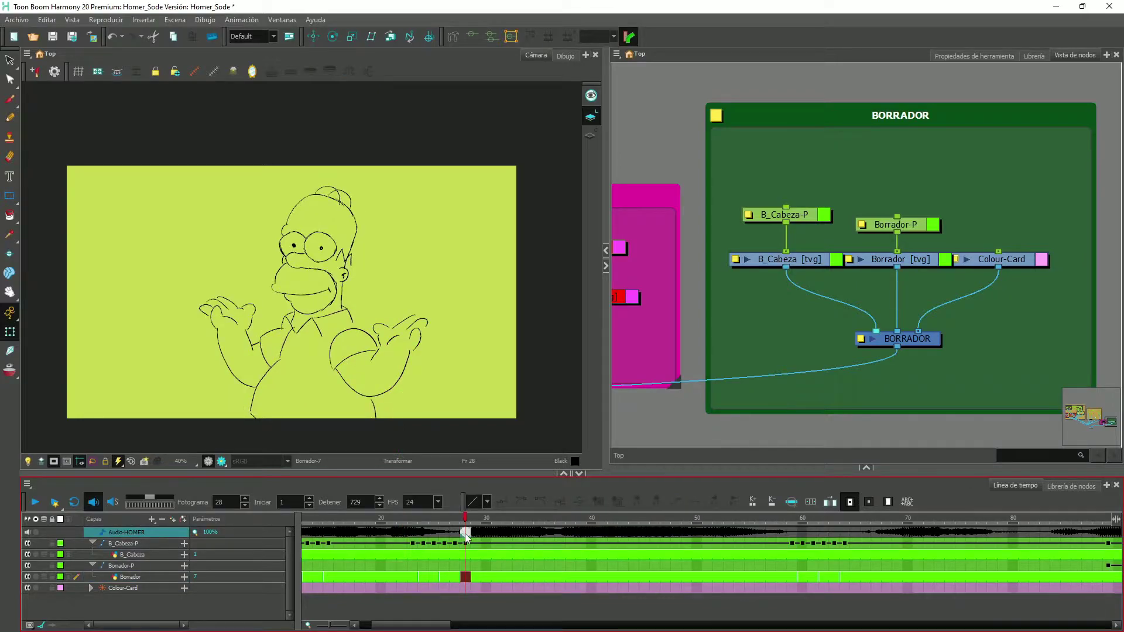
click(467, 578)
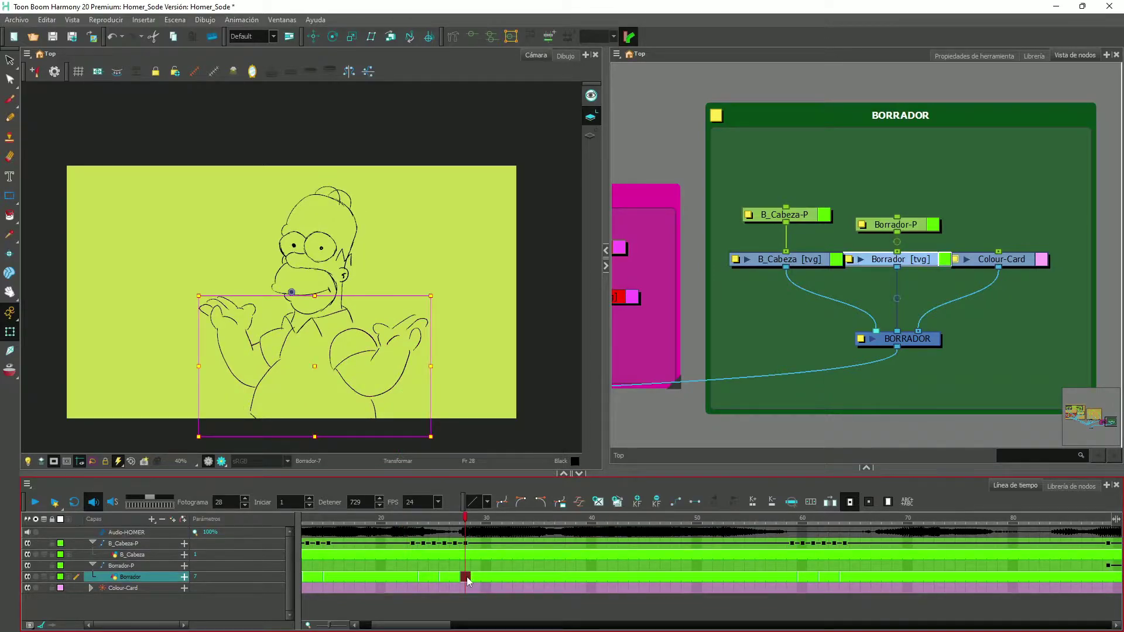
click(407, 579)
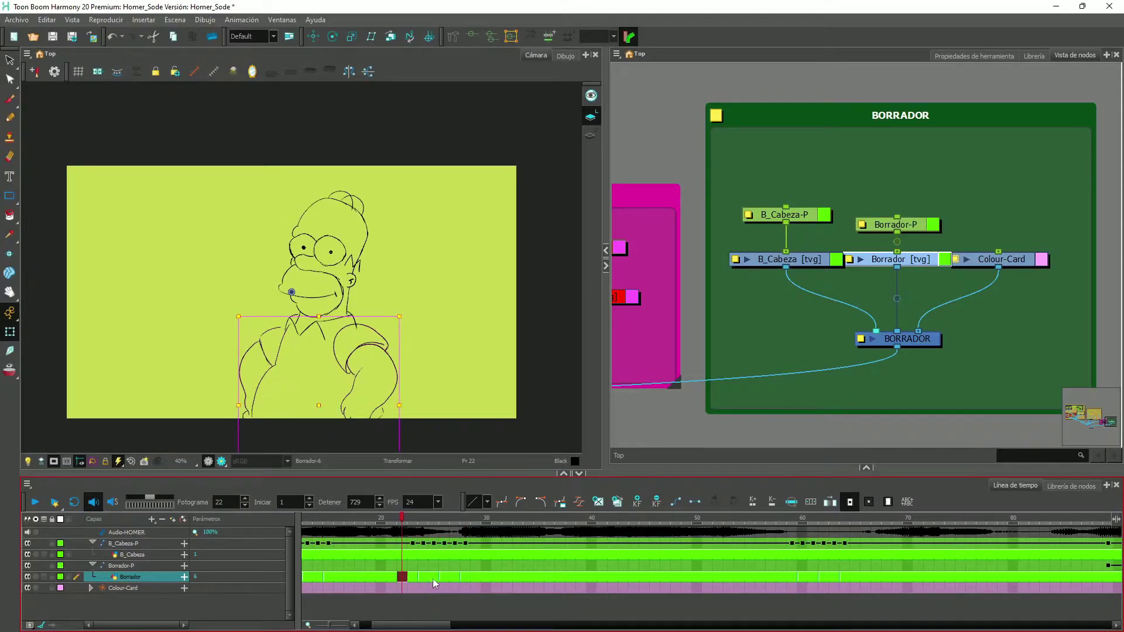
click(474, 578)
click(433, 578)
click(444, 578)
click(469, 577)
click(397, 578)
click(423, 577)
click(455, 578)
click(486, 576)
scroll(486, 557, right, 5)
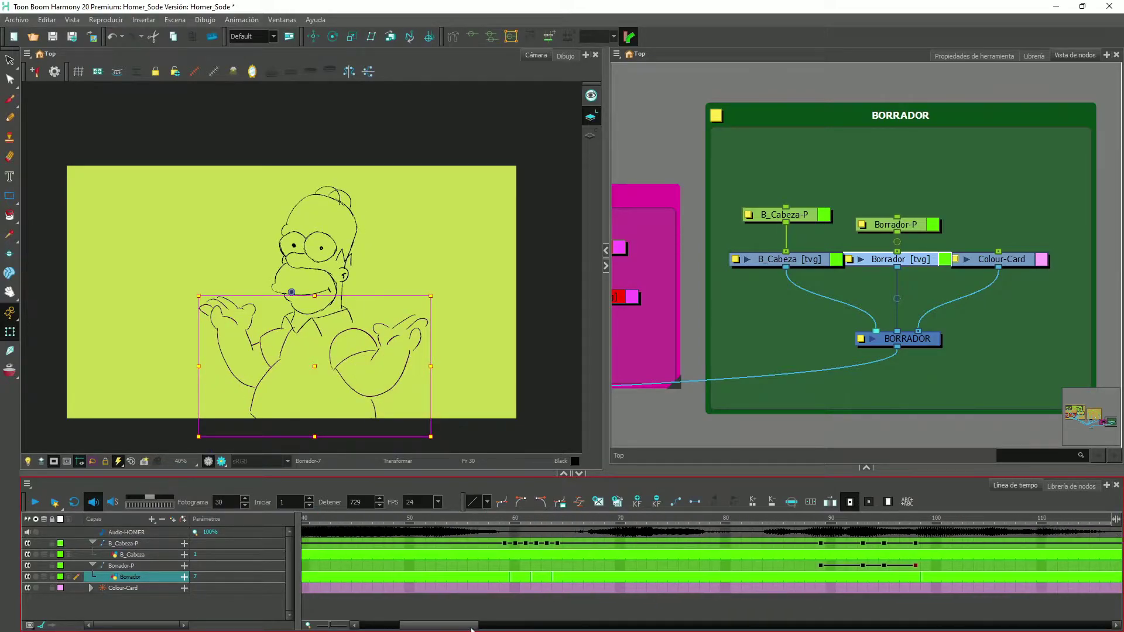
drag(460, 626, 420, 625)
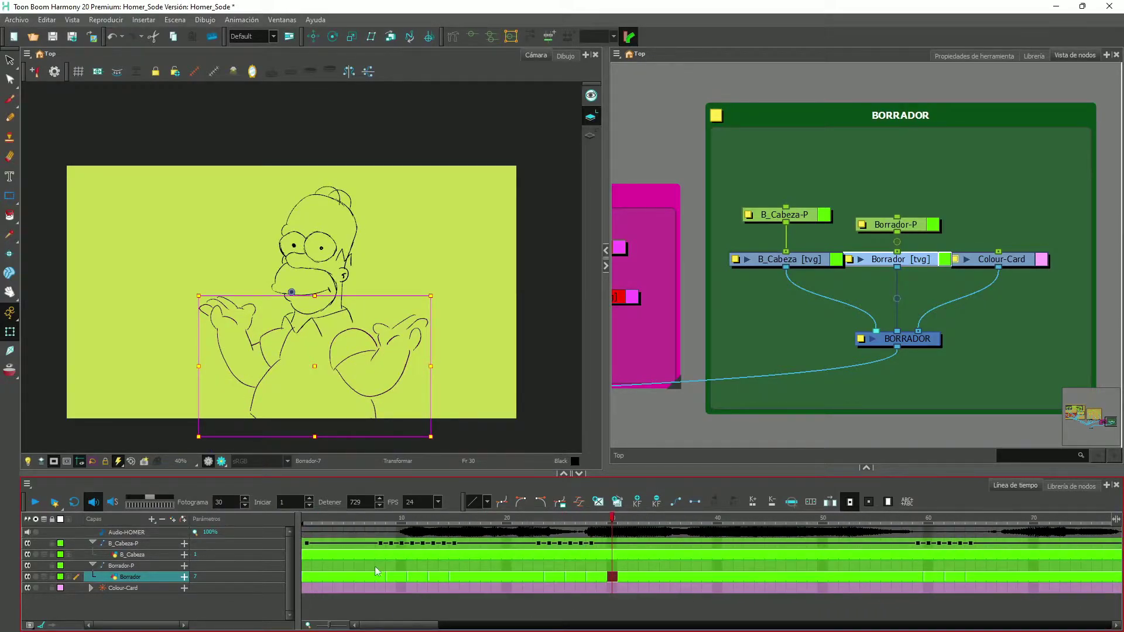
Step: Play the rough animation from frame 1 and stop it near the end, at frame 711
drag(360, 524, 302, 521)
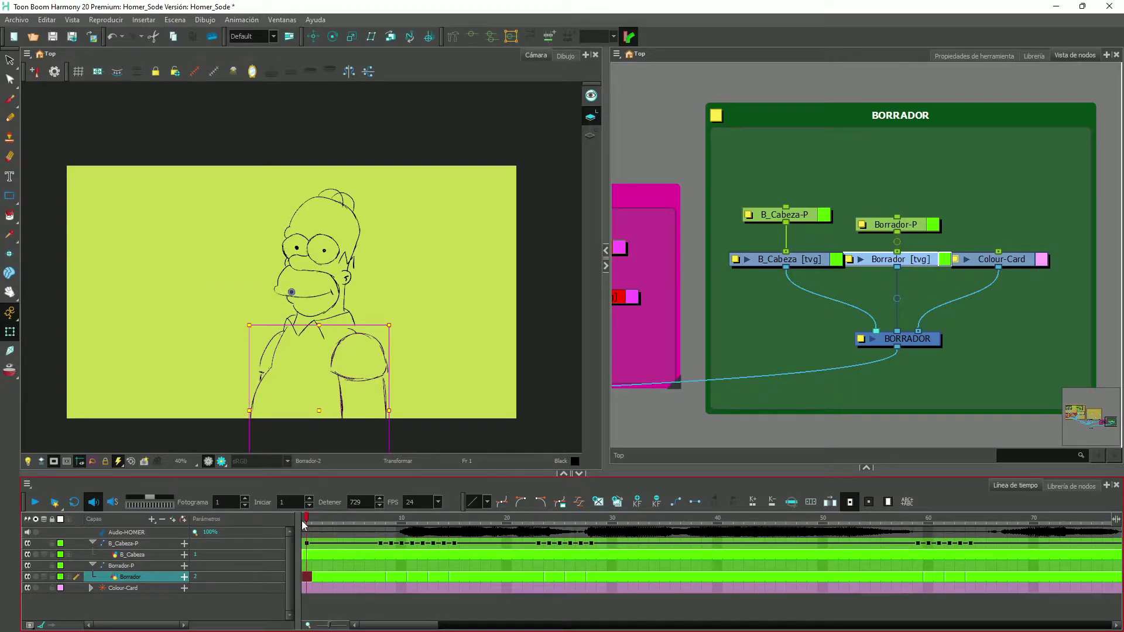
click(36, 502)
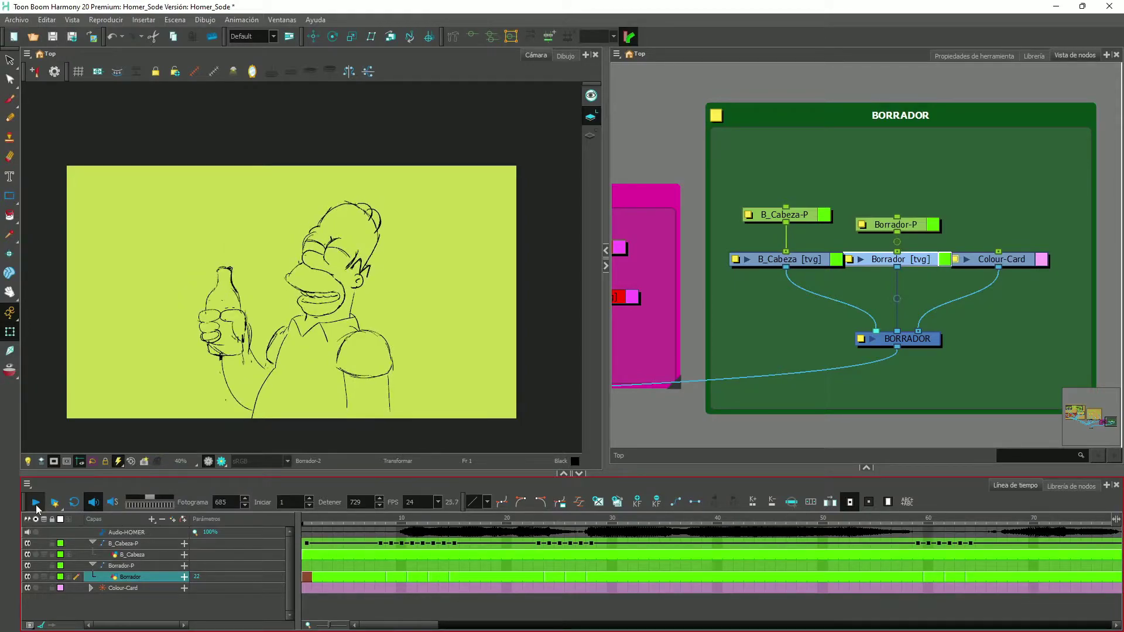
click(36, 504)
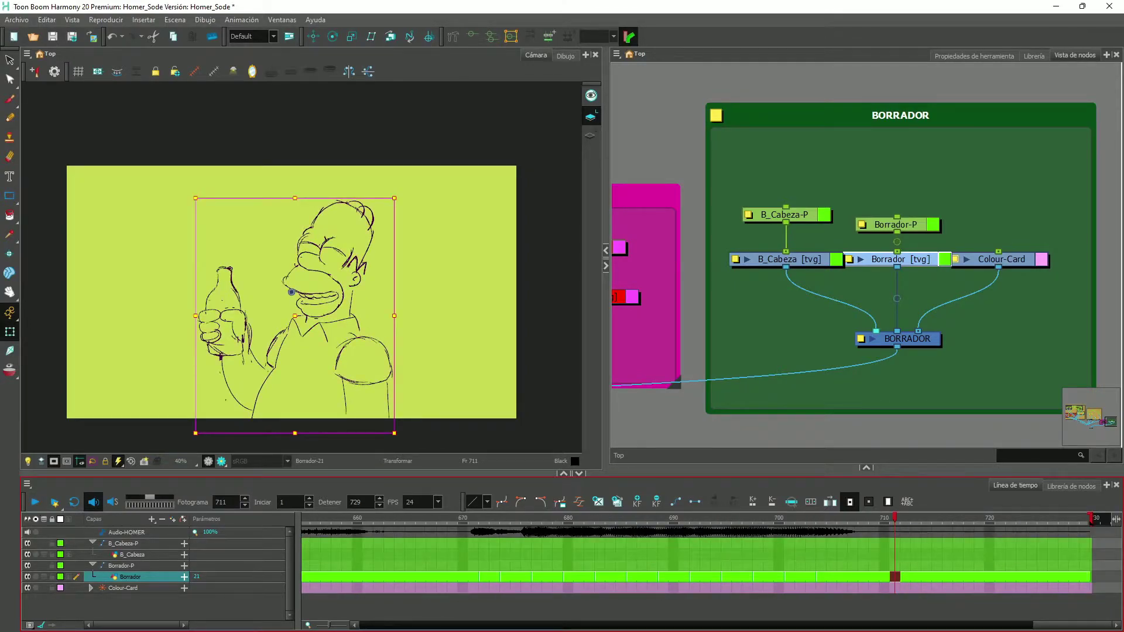
Step: Deselect the Borrador drawing and collapse the B_Cabeza-P and Borrador-P layers in the timeline
click(296, 460)
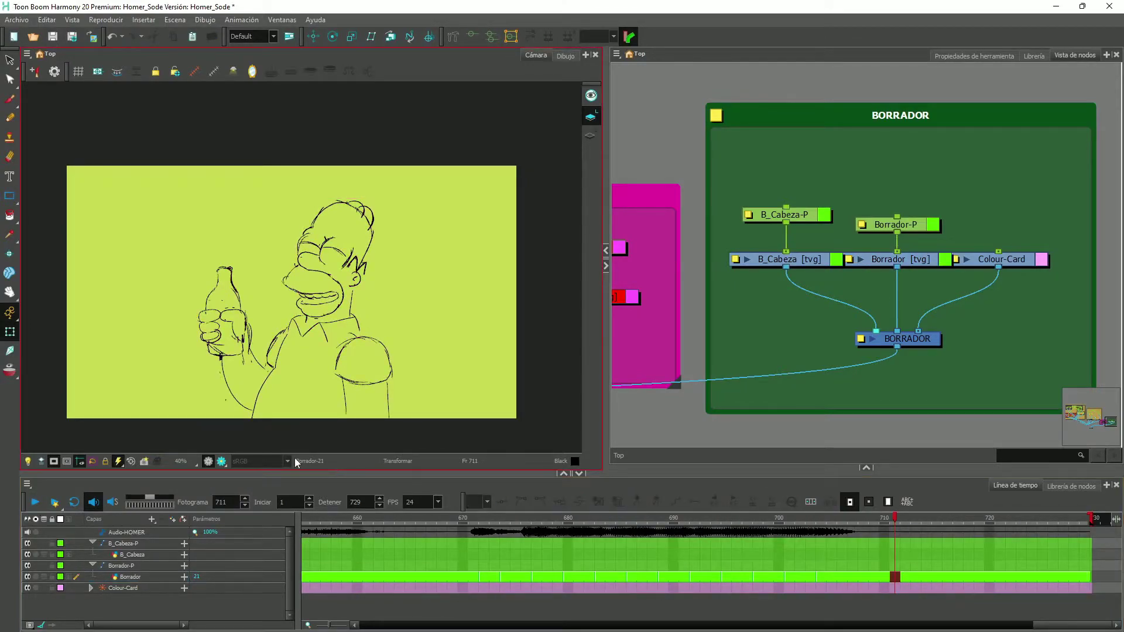
click(91, 543)
click(91, 554)
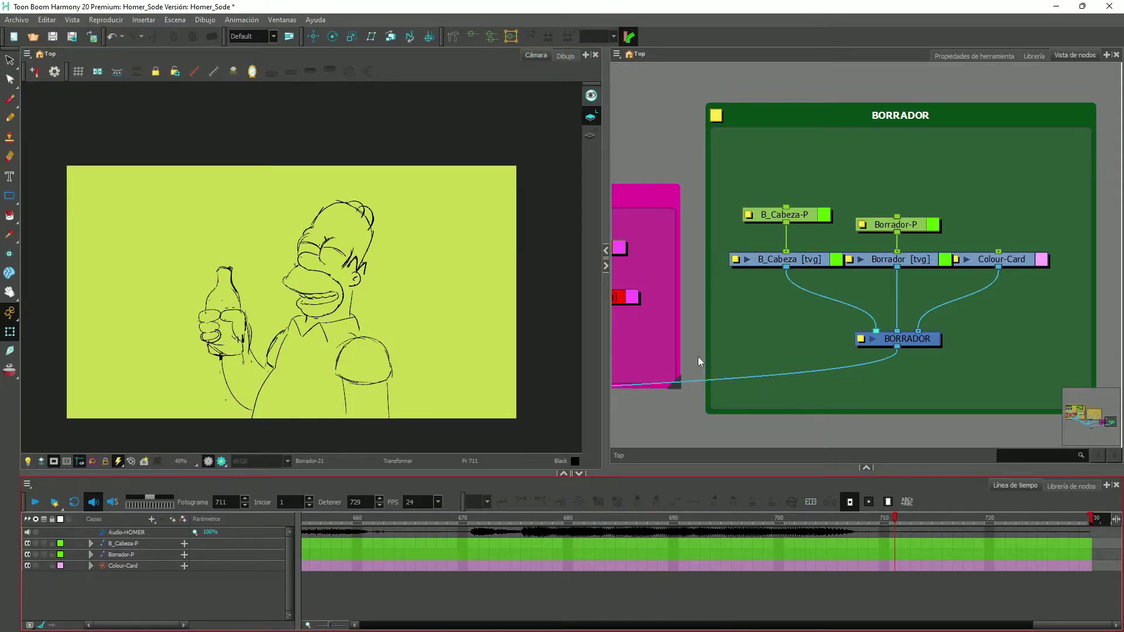
Step: Disconnect BORRADOR from the final Composite node, place Composite closer to Composite_1 and connect Composite_1 to it
scroll(814, 342, down, 3)
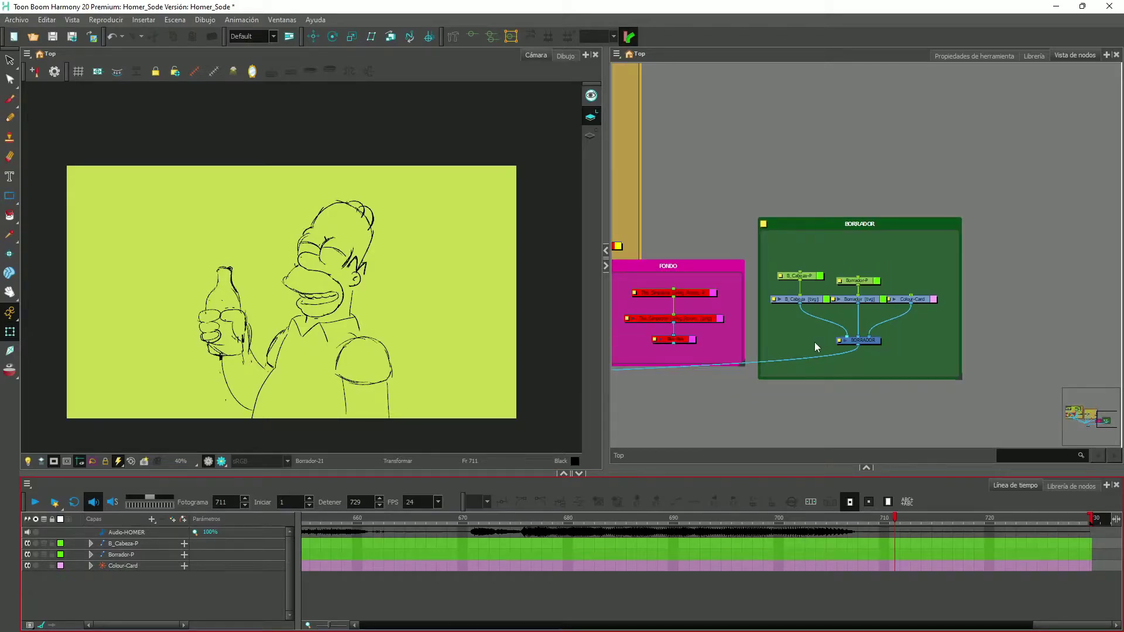
click(728, 389)
scroll(729, 389, down, 3)
drag(729, 389, 936, 309)
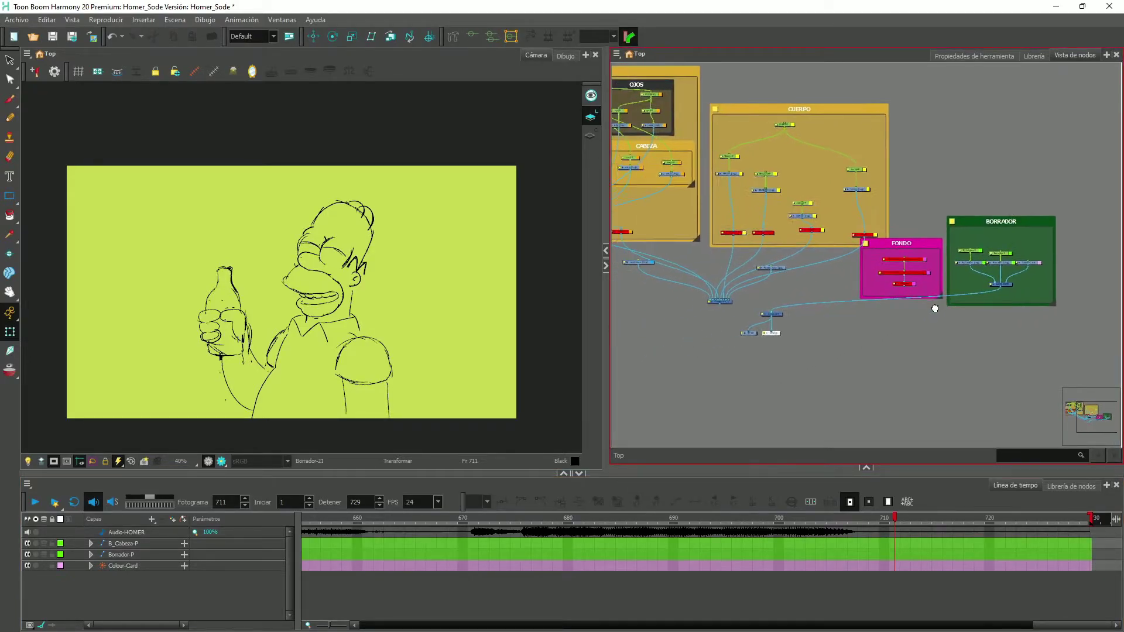
scroll(853, 306, up, 5)
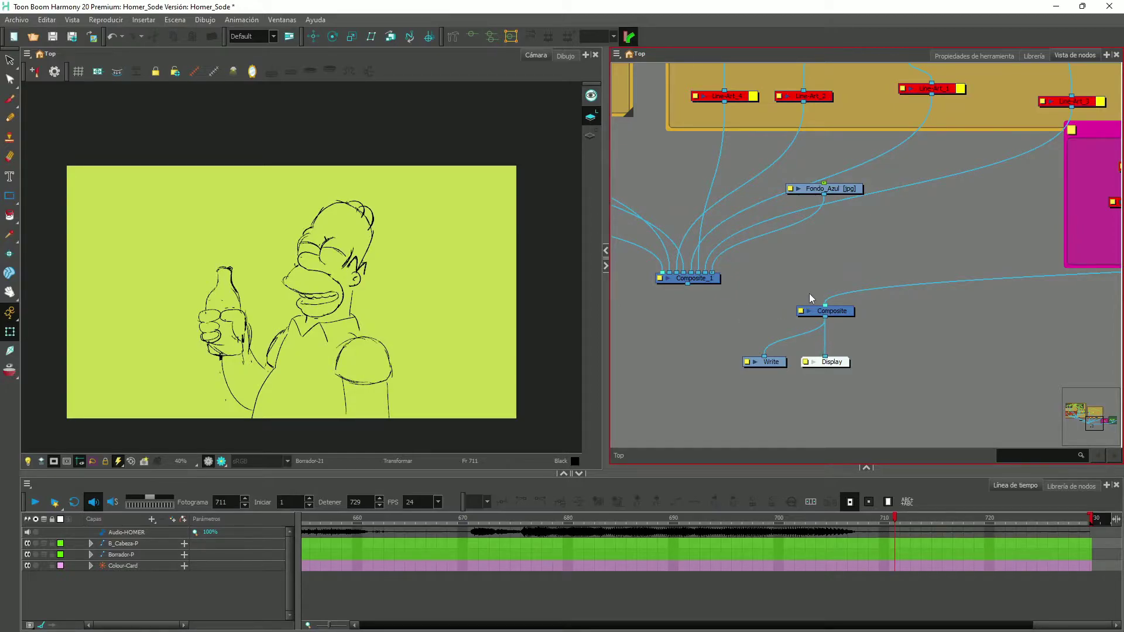
drag(831, 302, 793, 308)
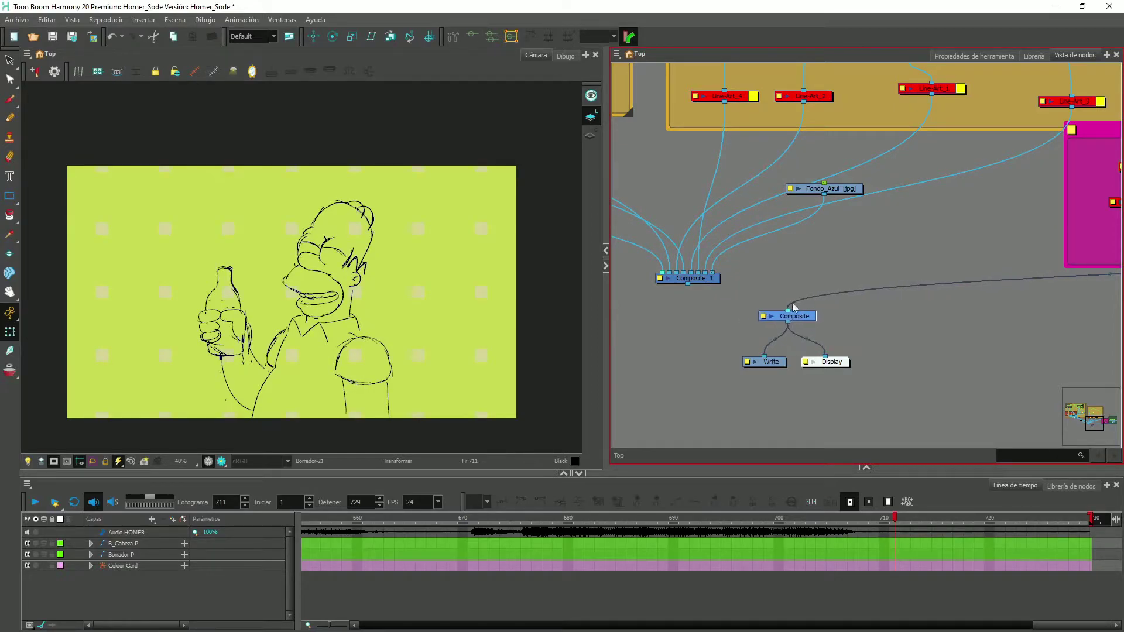
key(Delete)
drag(687, 285, 781, 311)
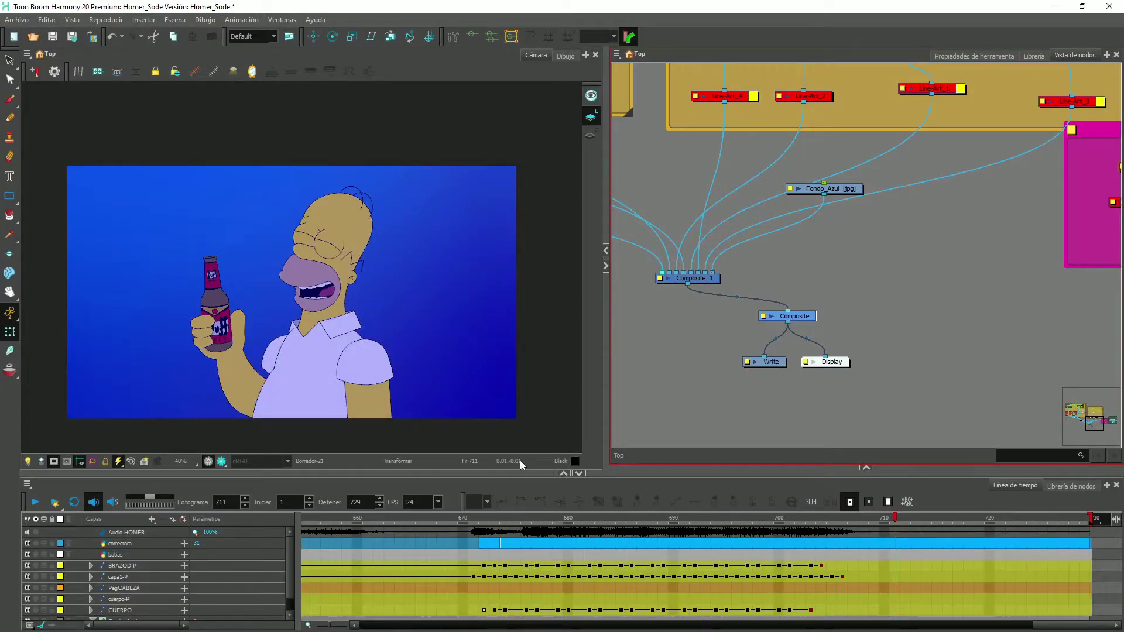
Step: Go to frame 1 and try shifting the mouth drawing on its own away from the head
click(380, 518)
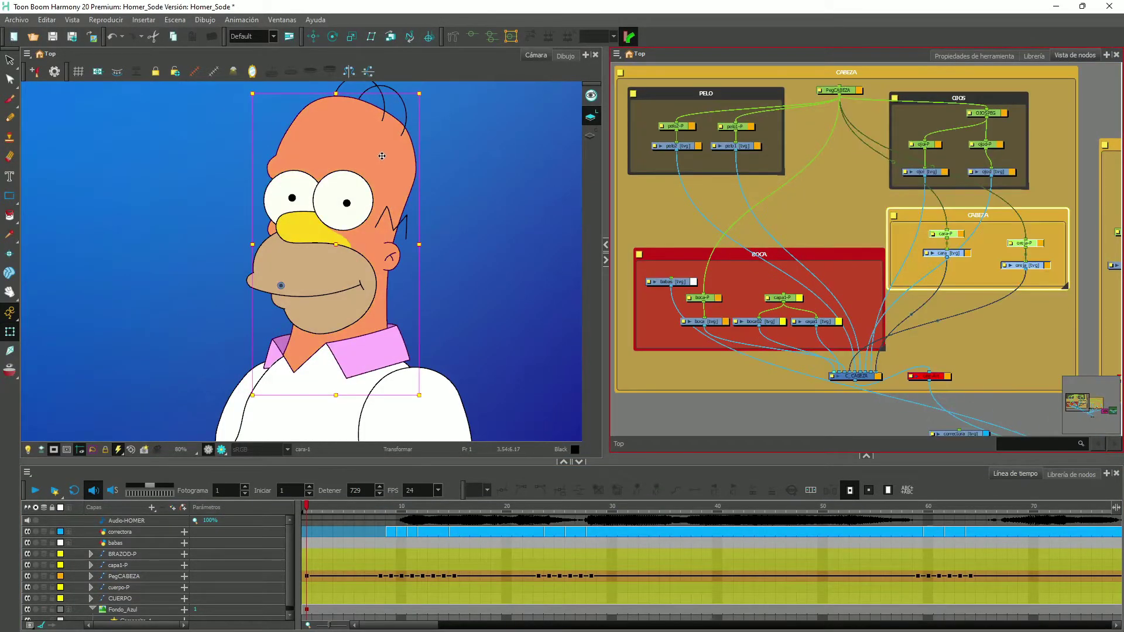
drag(343, 152, 362, 263)
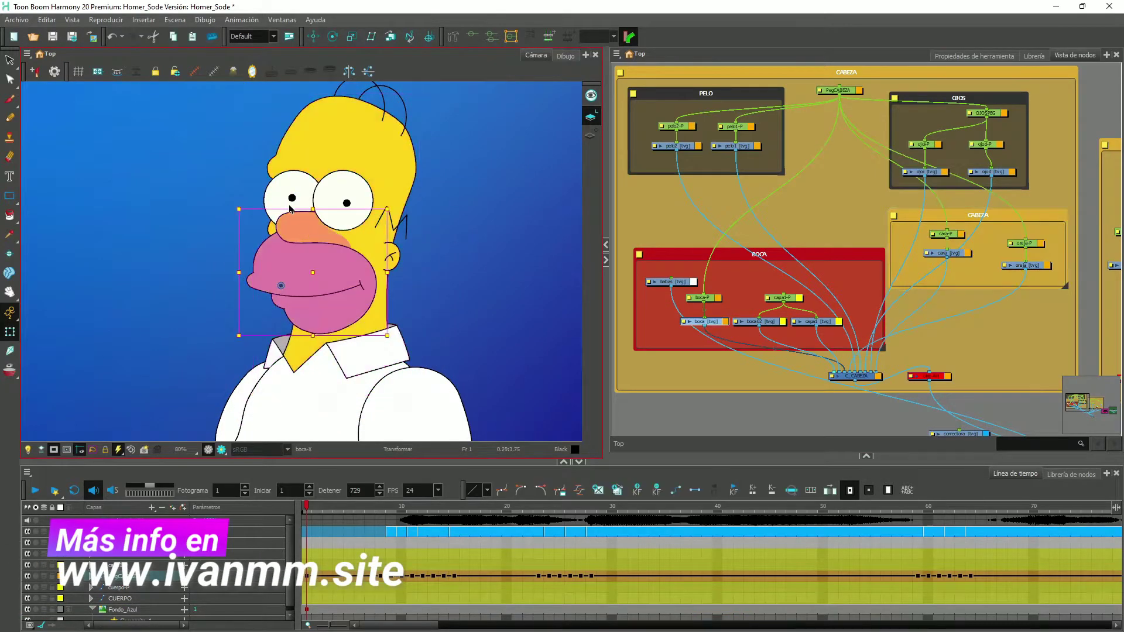
drag(283, 249, 309, 241)
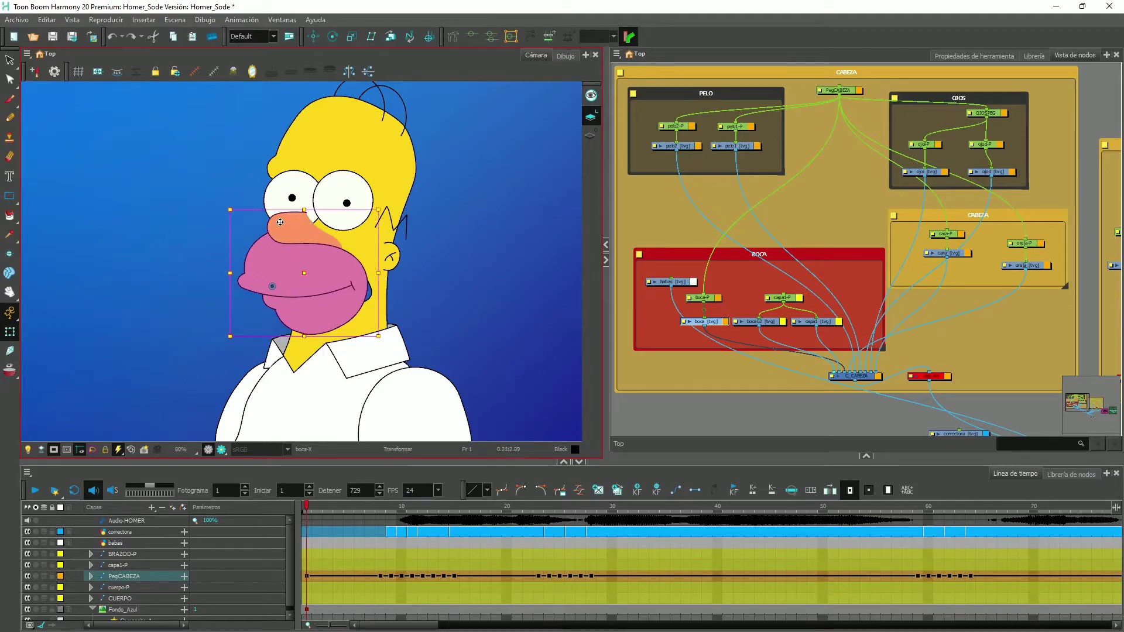
click(306, 198)
drag(289, 197, 234, 197)
key(ctrl+z)
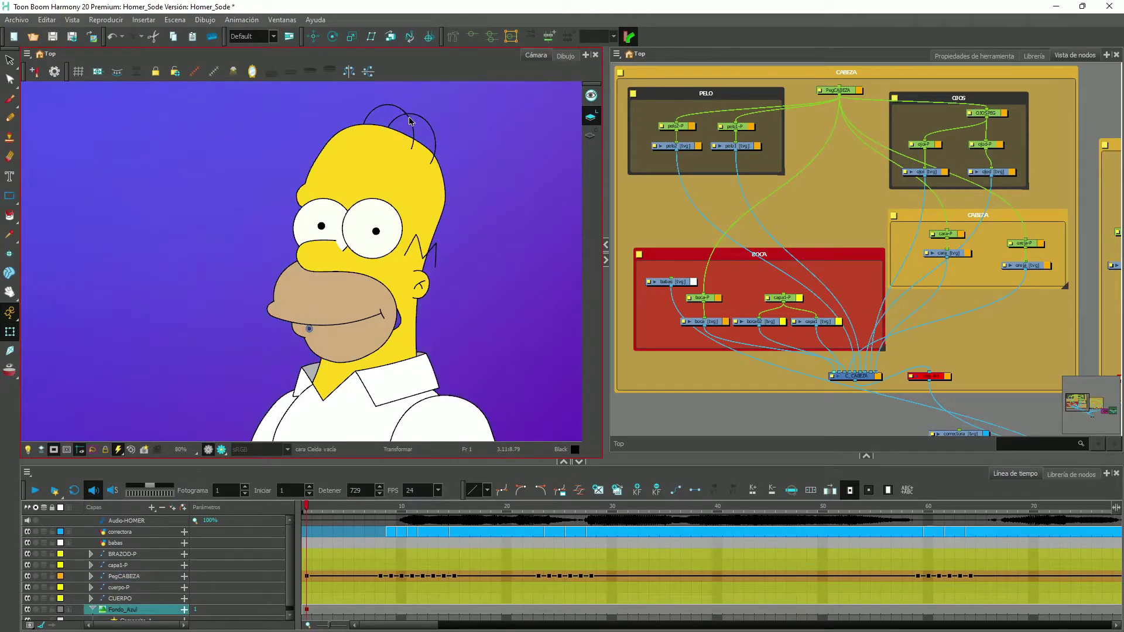
click(411, 122)
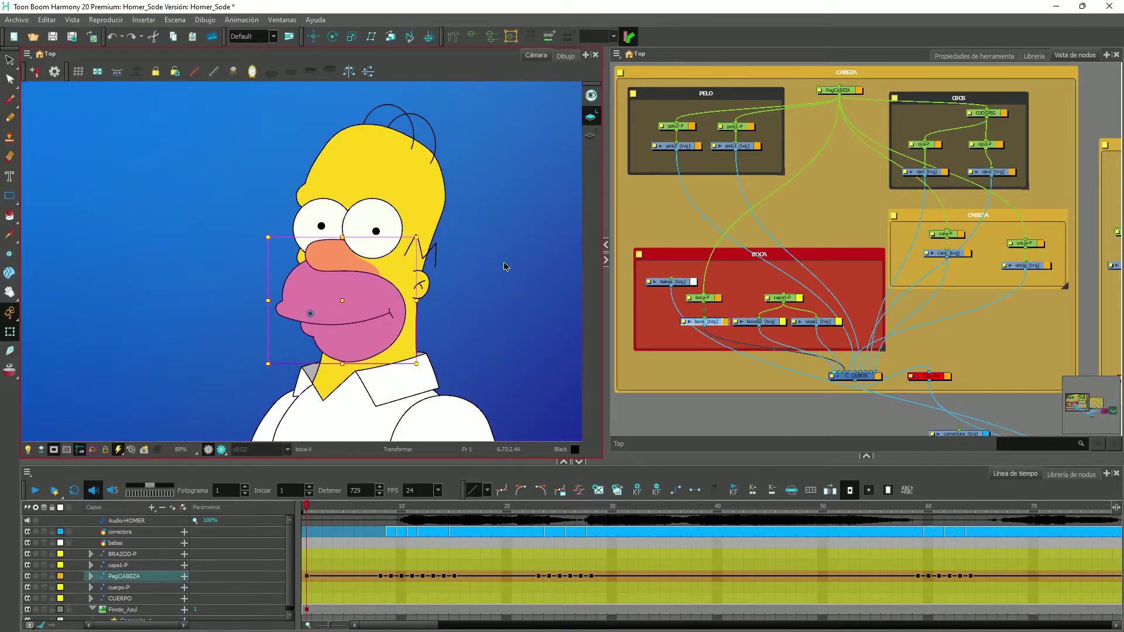
scroll(503, 267, down, 2)
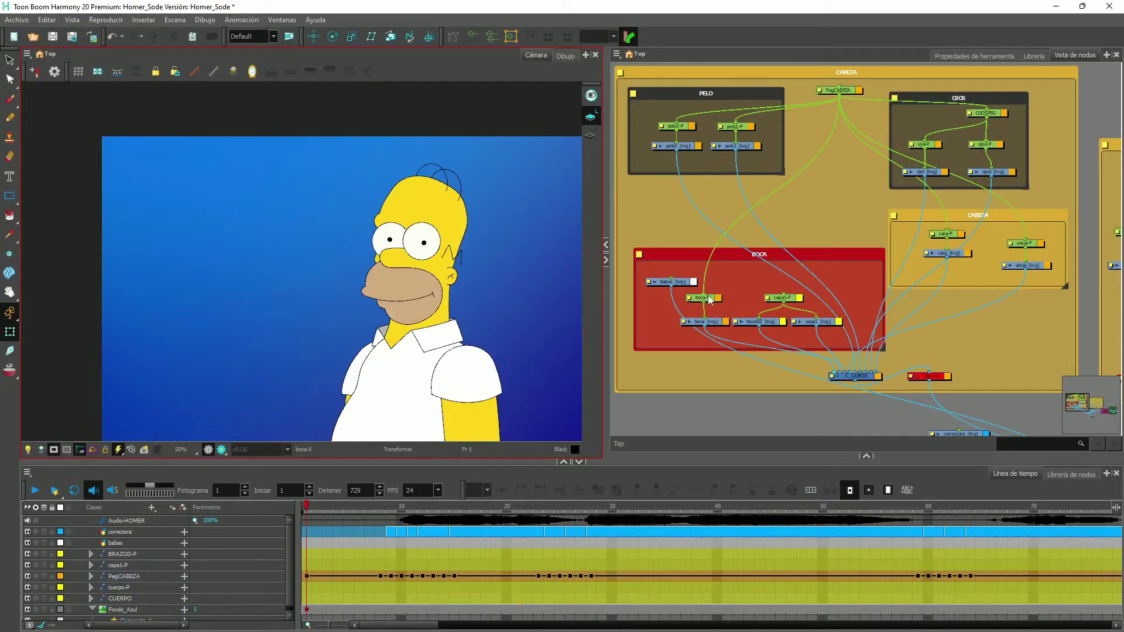
Step: Select the boca, capa1 and cara drawing nodes in turn to examine which part of the face each one holds
click(713, 328)
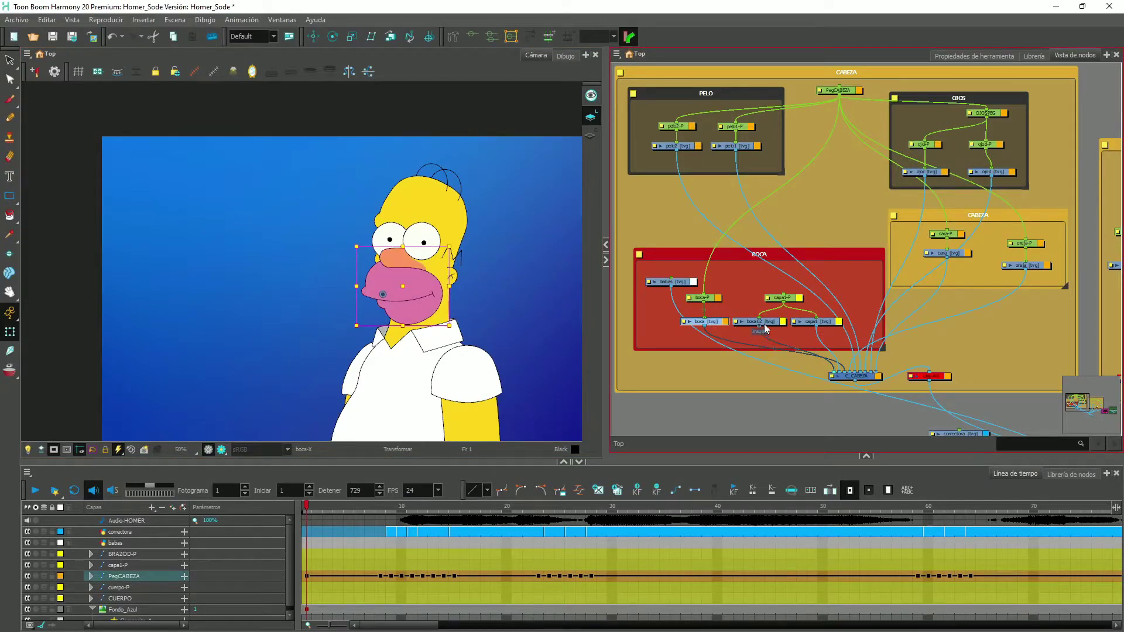
click(818, 323)
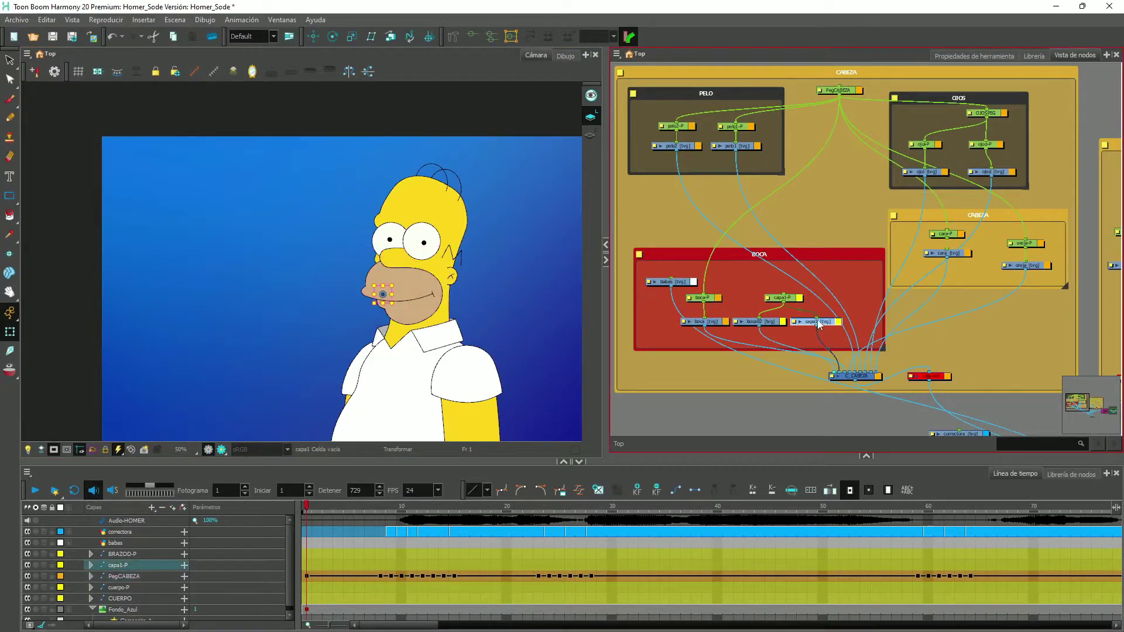
click(954, 254)
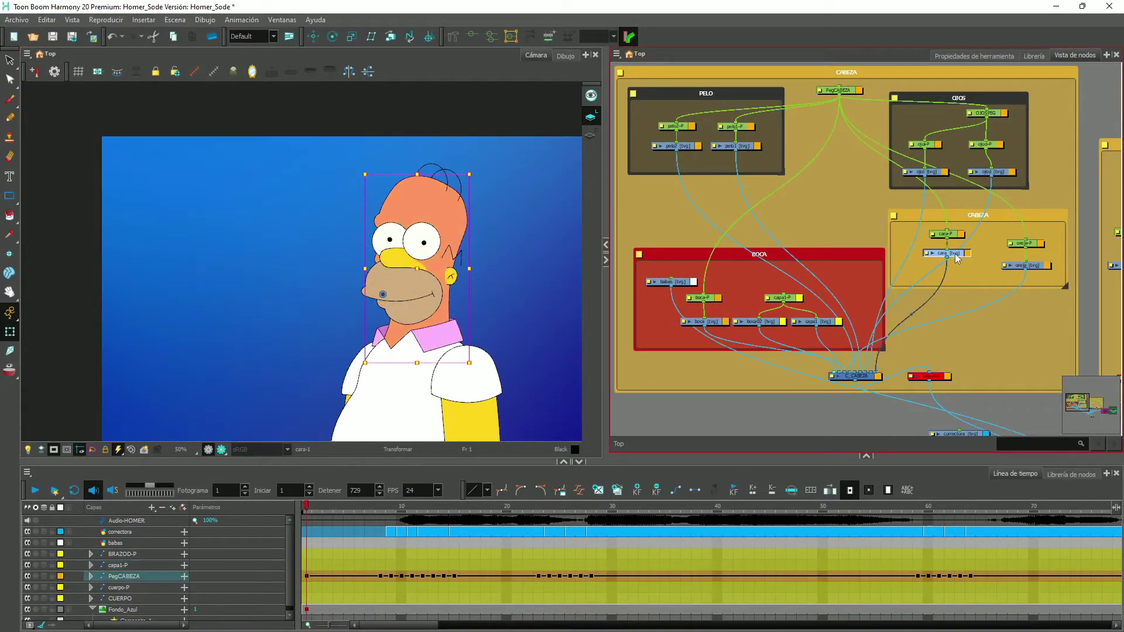
Step: Try rotating and moving the whole head through PegCABEZA with the pivot placed at the base of the neck
click(848, 92)
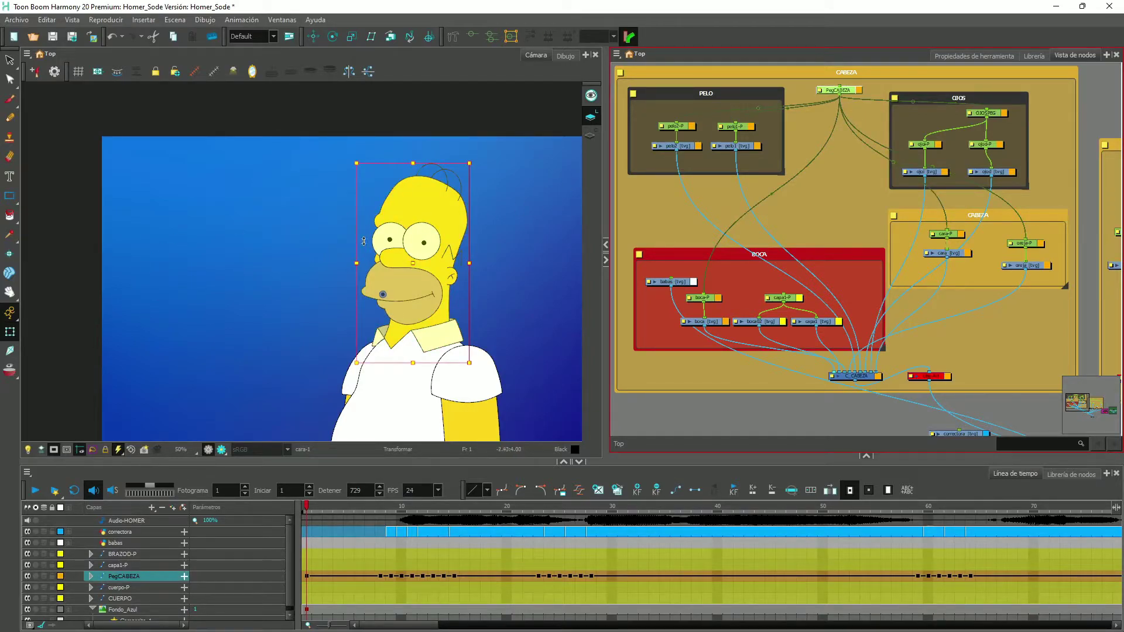
click(385, 297)
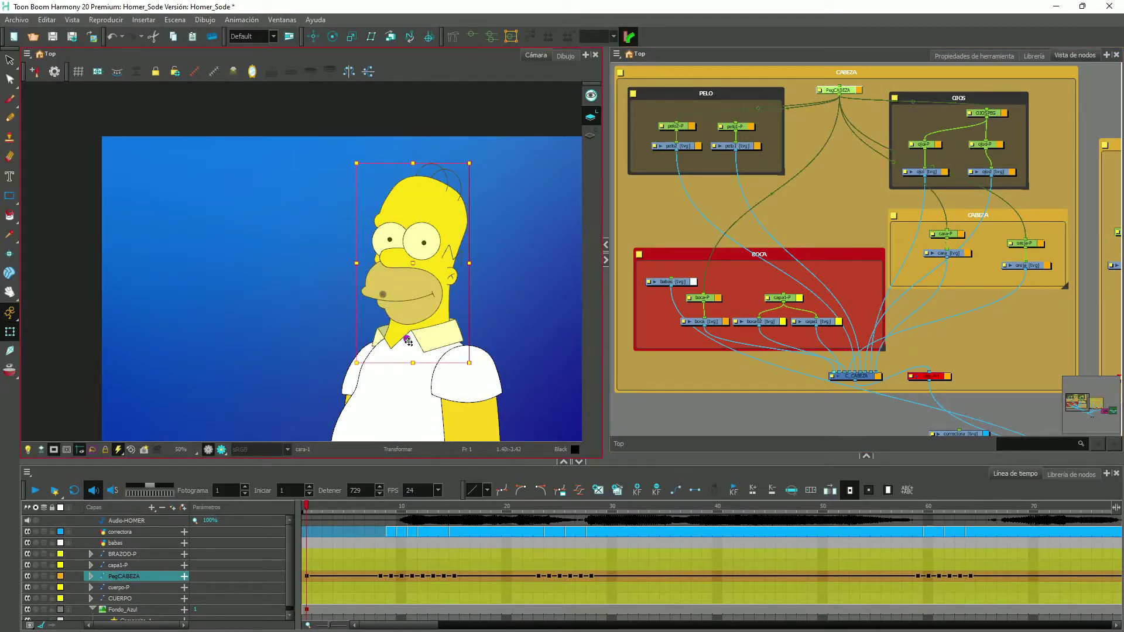
mouse_move(482, 162)
mouse_down()
mouse_move(509, 181)
mouse_move(369, 176)
mouse_move(504, 176)
mouse_move(481, 162)
mouse_up()
drag(428, 275, 306, 273)
key(ctrl+z)
click(492, 126)
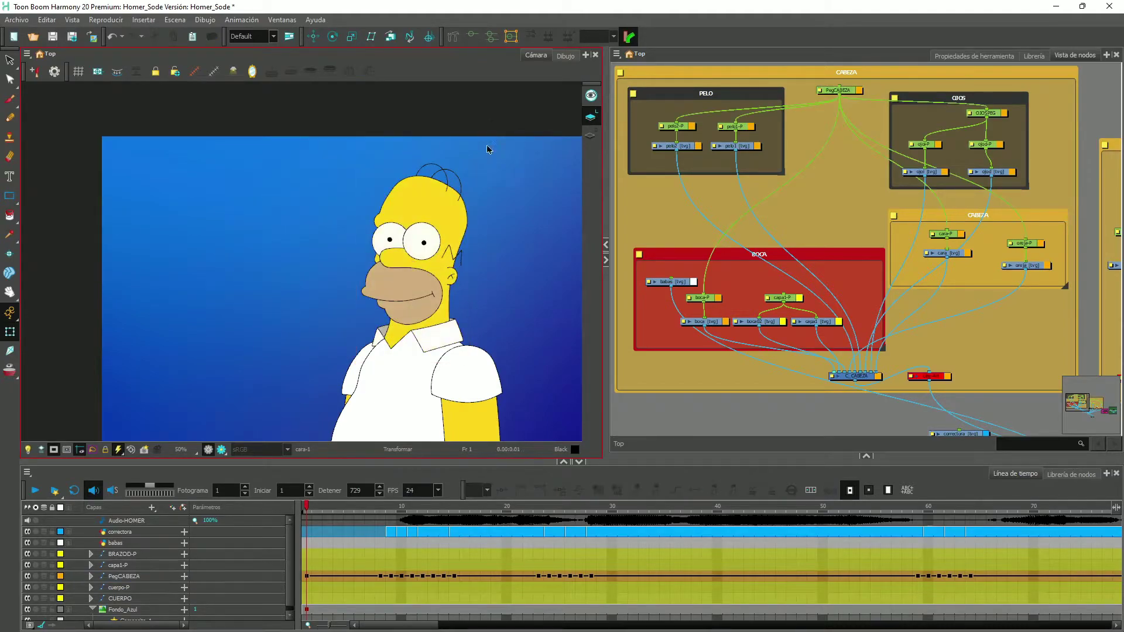
Step: Show the library's drawing substitution for the boca layer at frame 1 and browse its mouth drawings
key(2)
click(1033, 56)
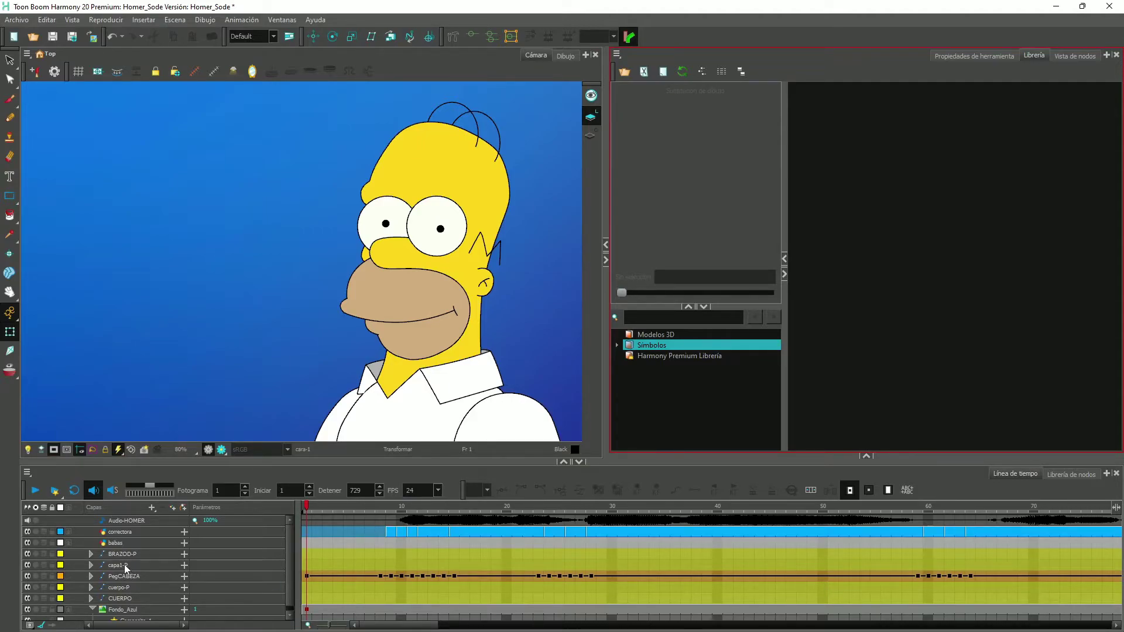
click(306, 561)
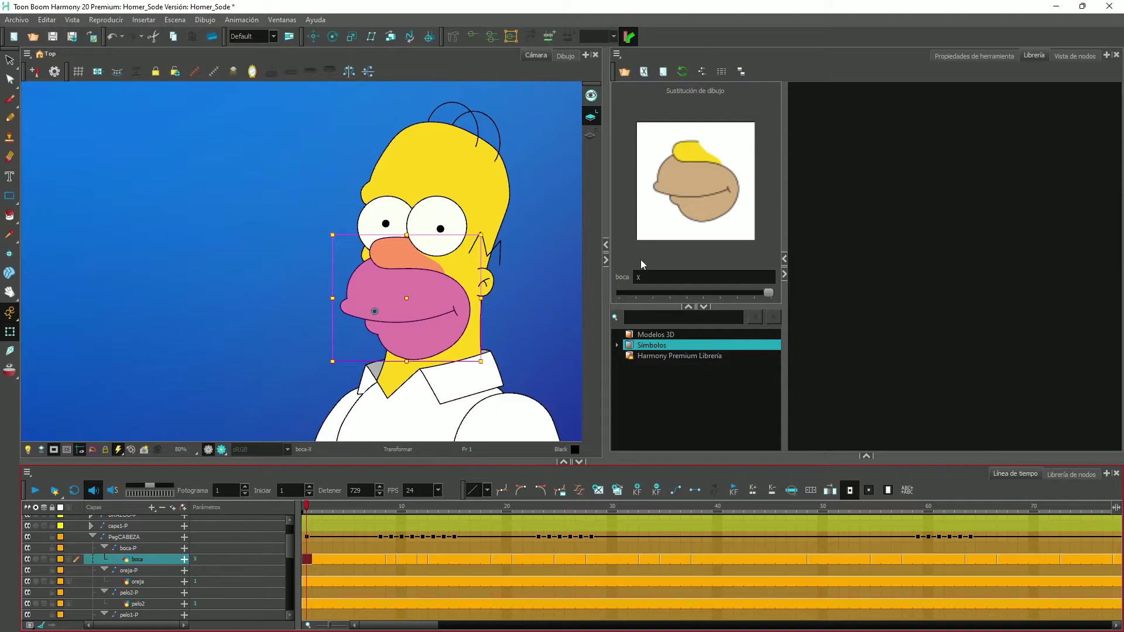
click(770, 294)
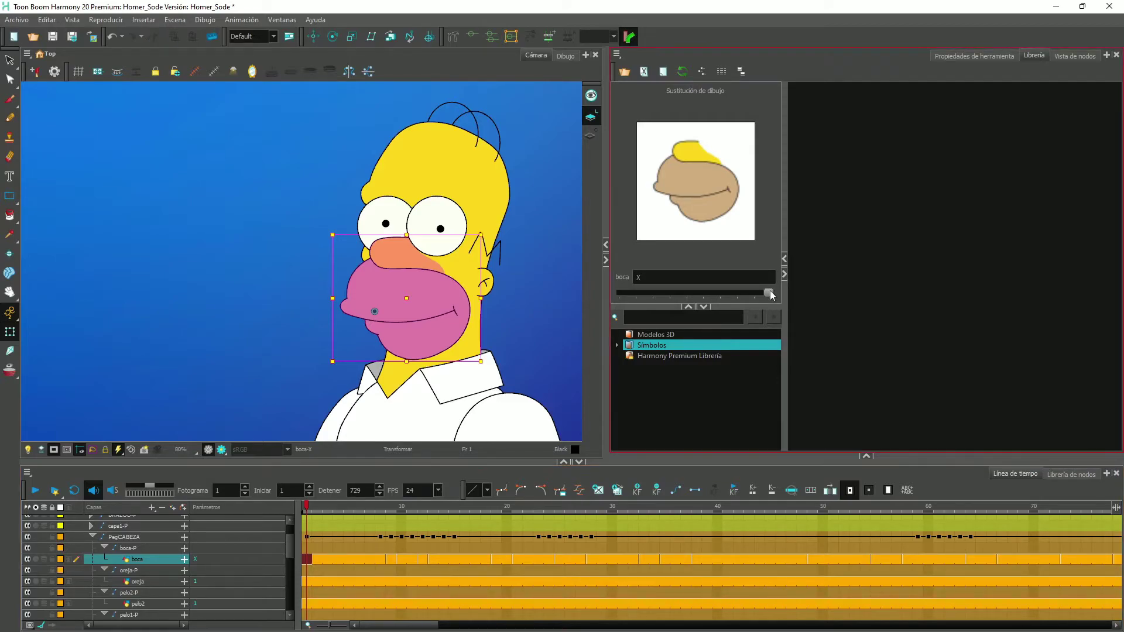
mouse_move(762, 296)
mouse_down()
mouse_move(623, 286)
mouse_move(770, 297)
mouse_move(629, 295)
mouse_move(767, 292)
mouse_up()
Step: Select the ojod eye drawing among the PegCABEZA layers and scrub the timeline to frame 27
click(142, 583)
scroll(141, 582, down, 5)
click(144, 544)
click(316, 508)
mouse_move(322, 509)
mouse_down()
mouse_move(437, 513)
mouse_move(313, 511)
mouse_move(579, 523)
mouse_up()
key(bracketleft)
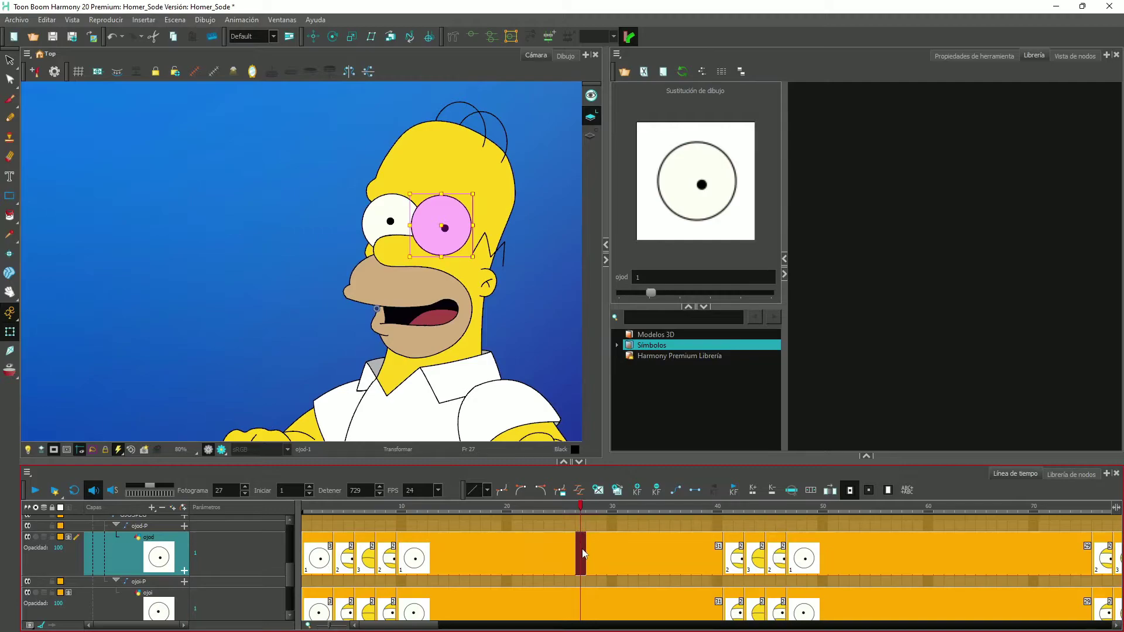
Step: Try a blink on the ojod layer by substituting drawing 2 at frame 27 and drawing 3 at frame 29
drag(651, 291, 673, 291)
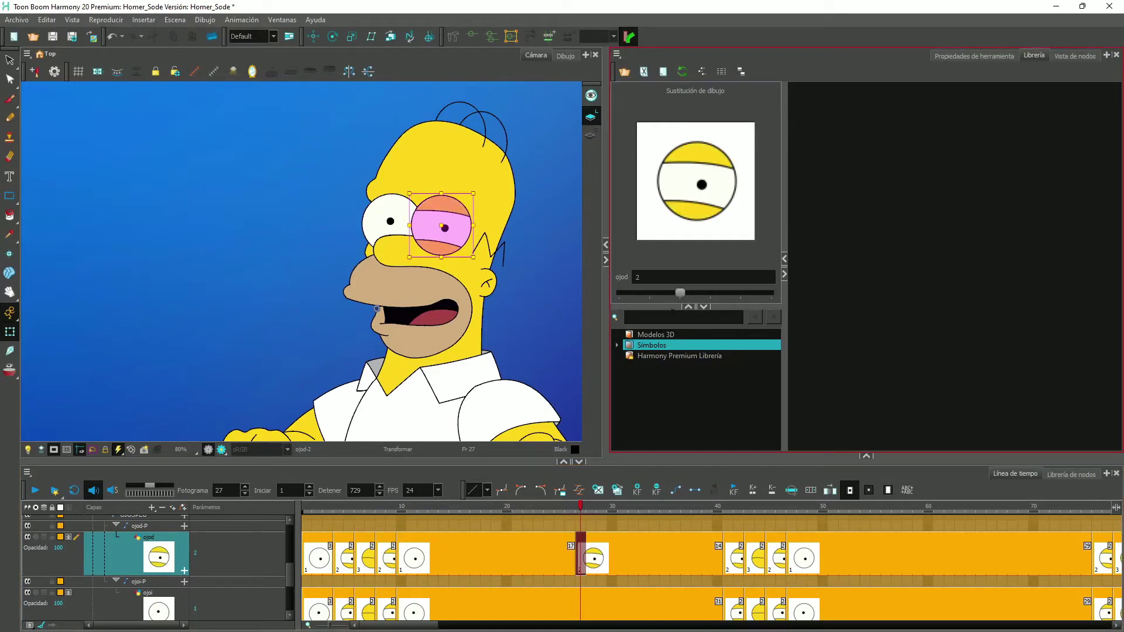
click(599, 539)
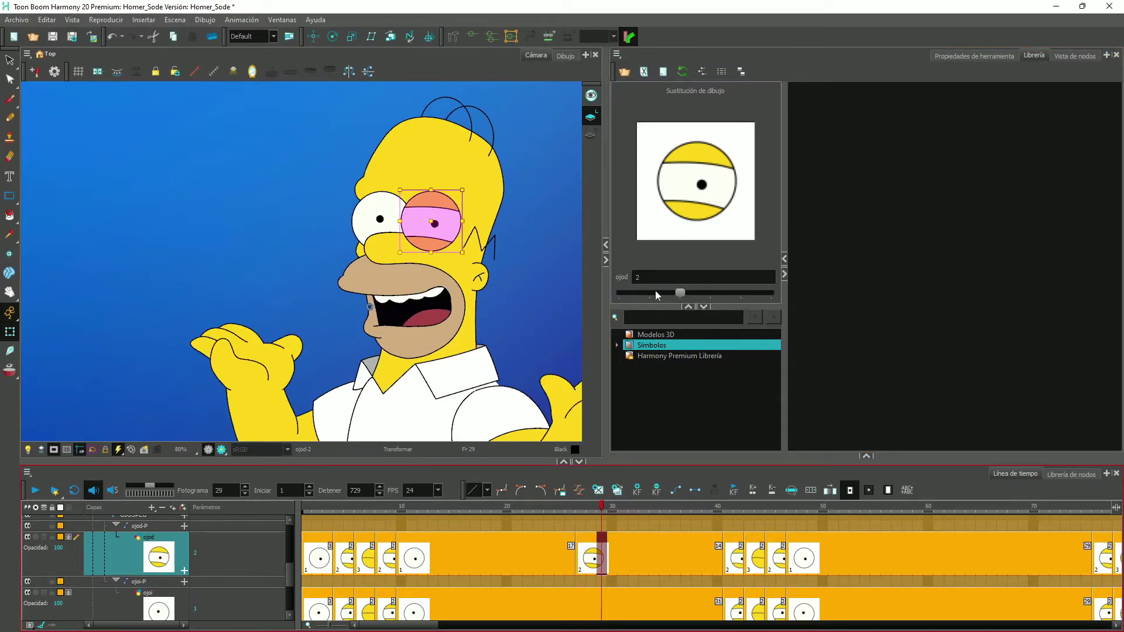
drag(682, 293, 707, 293)
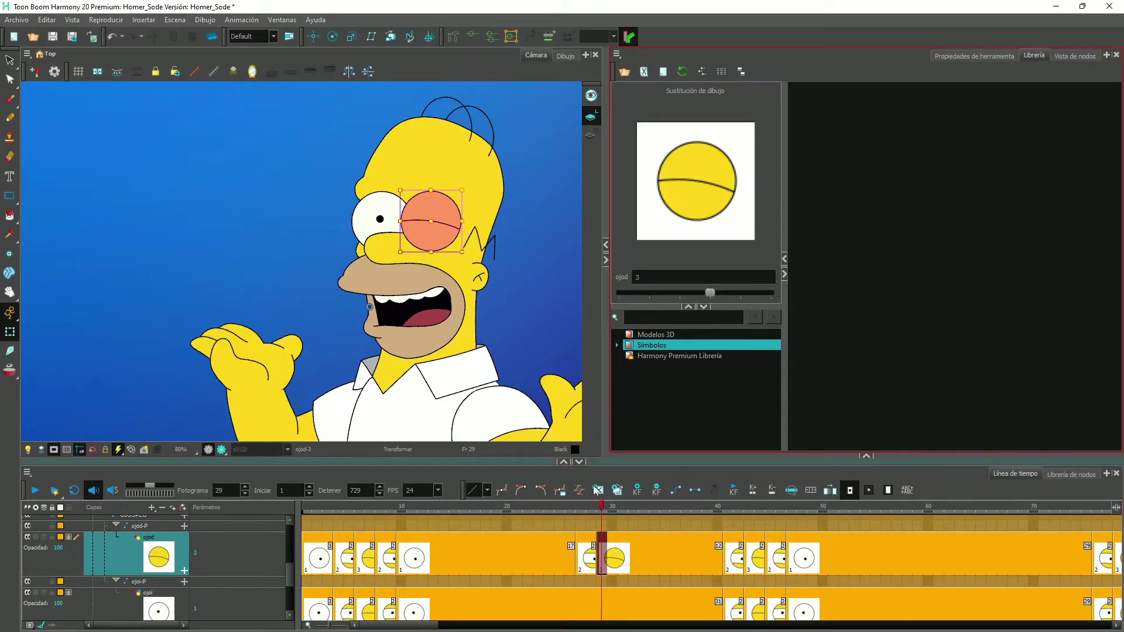
mouse_move(609, 514)
mouse_down()
mouse_move(621, 514)
mouse_move(572, 513)
mouse_move(638, 511)
mouse_move(543, 511)
mouse_move(621, 511)
mouse_up()
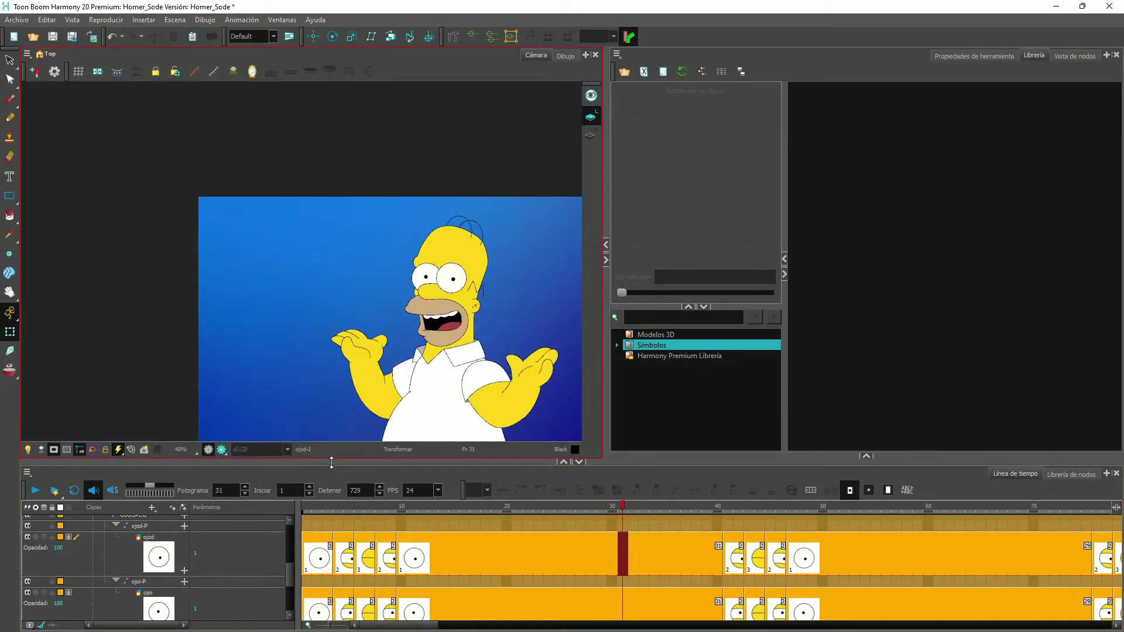
Step: Enlarge the timeline area and collapse the eye, hair and other head layers under PegCABEZA
drag(331, 464, 331, 437)
scroll(105, 513, up, 2)
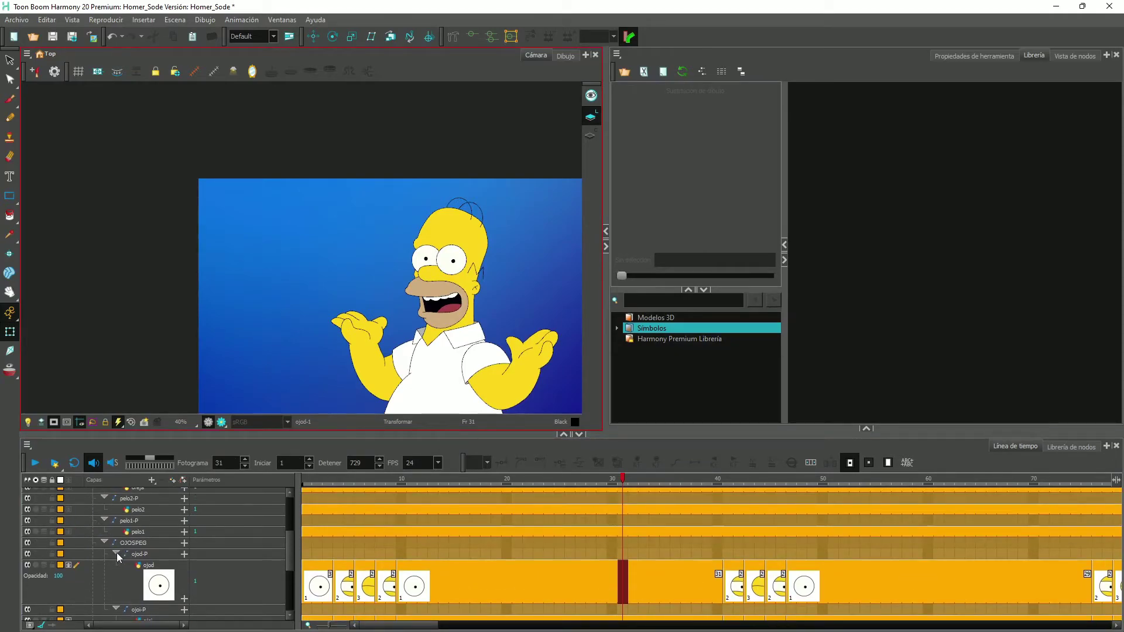
click(117, 554)
scroll(117, 564, up, 2)
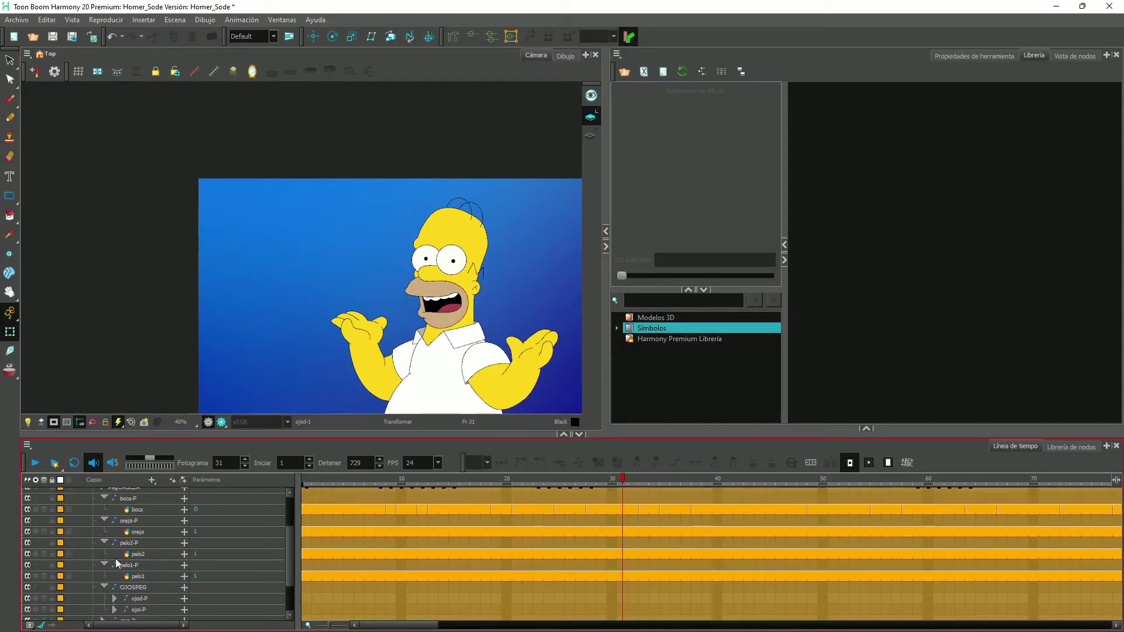
click(105, 565)
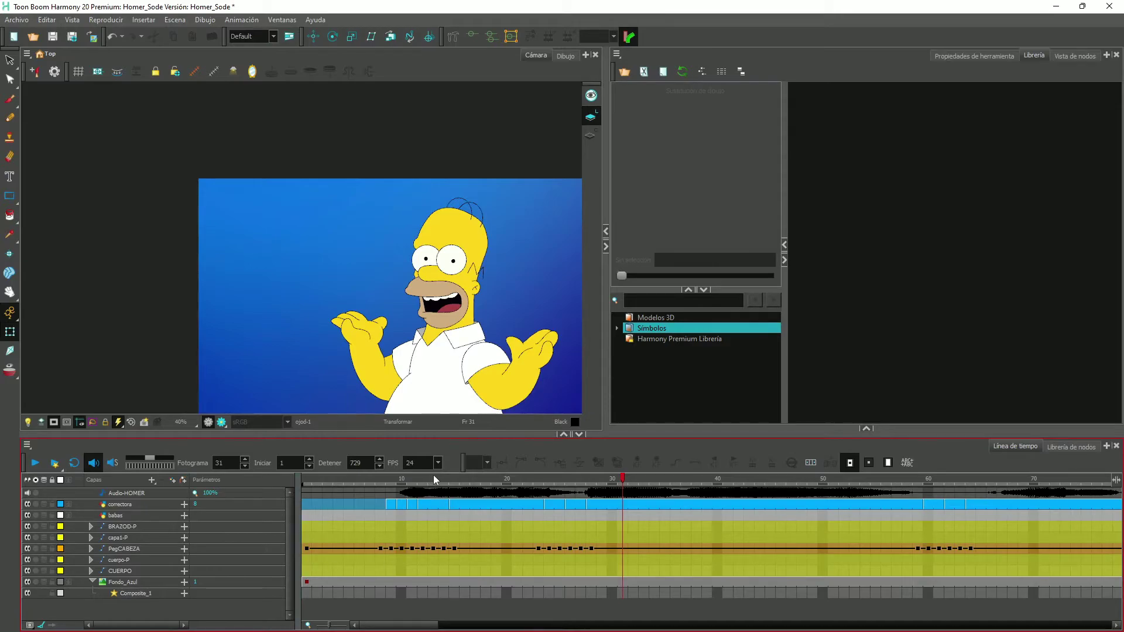
Step: Return to the node view and connect the composite of the BORRADOR group to the final Composite node
click(1060, 57)
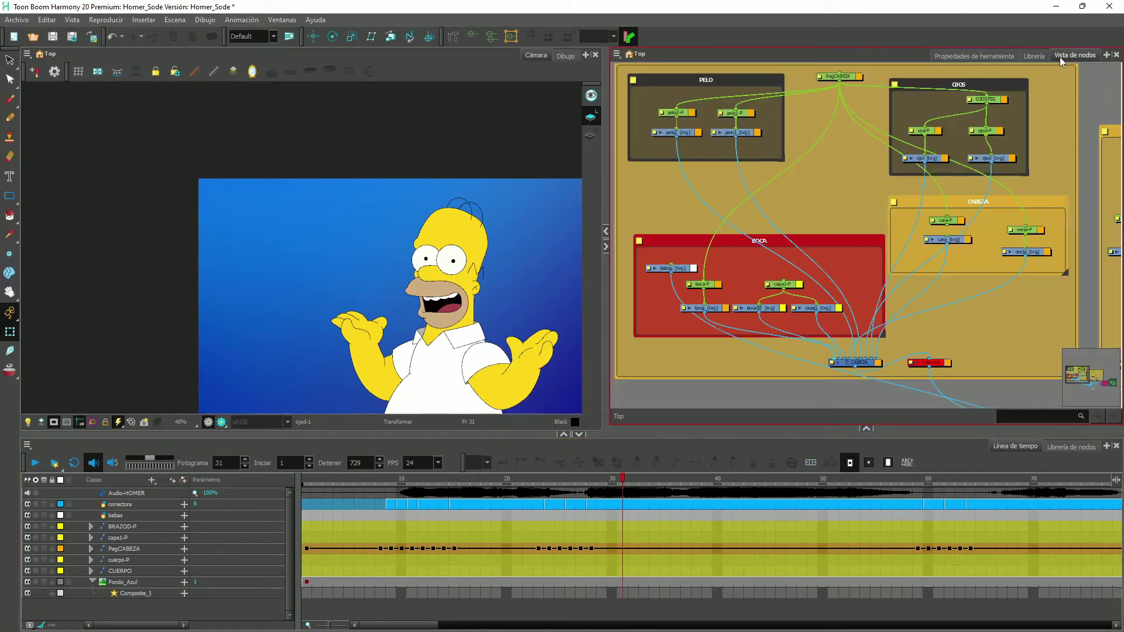
scroll(944, 296, down, 3)
scroll(942, 257, up, 3)
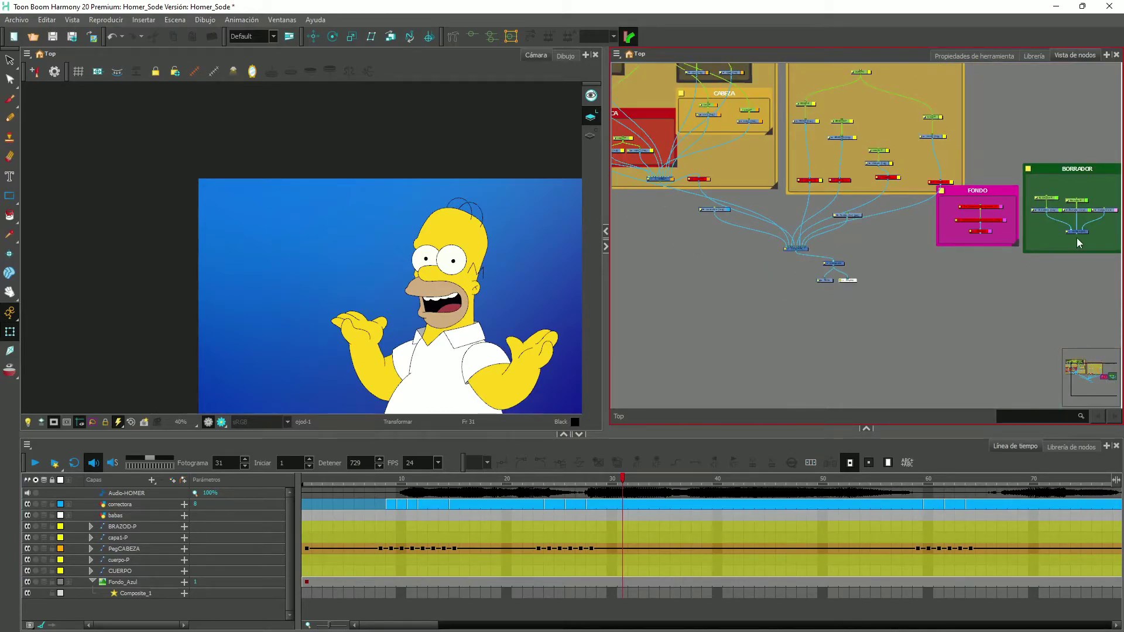
drag(1078, 235, 834, 263)
Step: Place the Line-Art node directly below C_CABEZA and enable it to show only the head's outlines
scroll(743, 168, up, 5)
drag(741, 165, 734, 174)
drag(810, 256, 730, 234)
scroll(723, 235, up, 4)
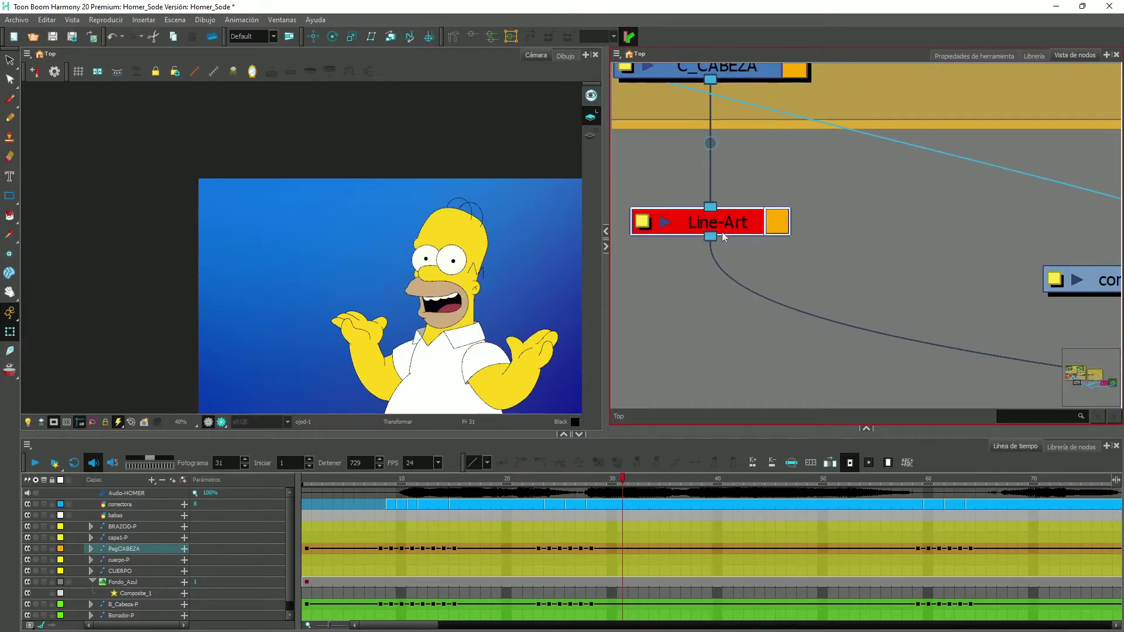
scroll(706, 227, down, 2)
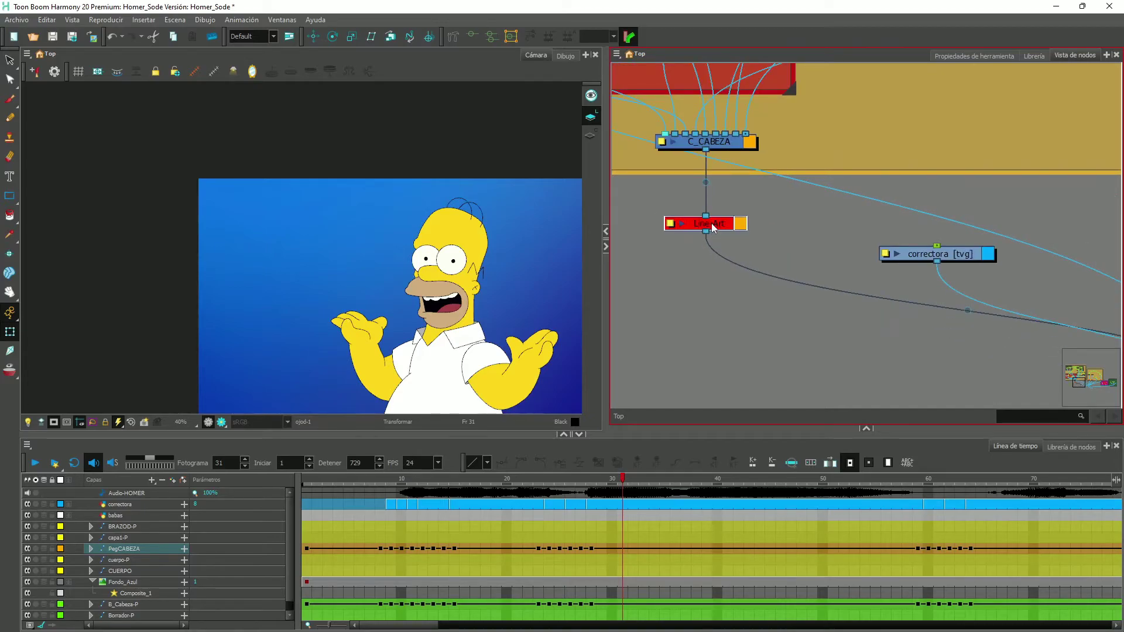
key(d)
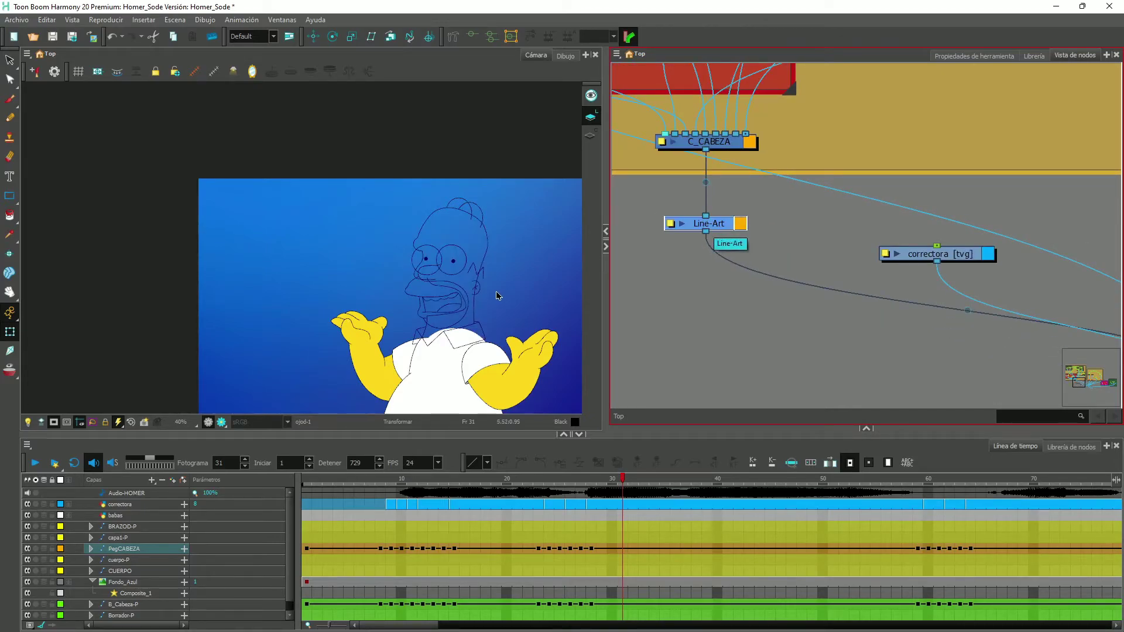
Step: Scrub from frame 1 to just past frame 30 to compare the head's line art with the rough drawing
scroll(454, 282, up, 3)
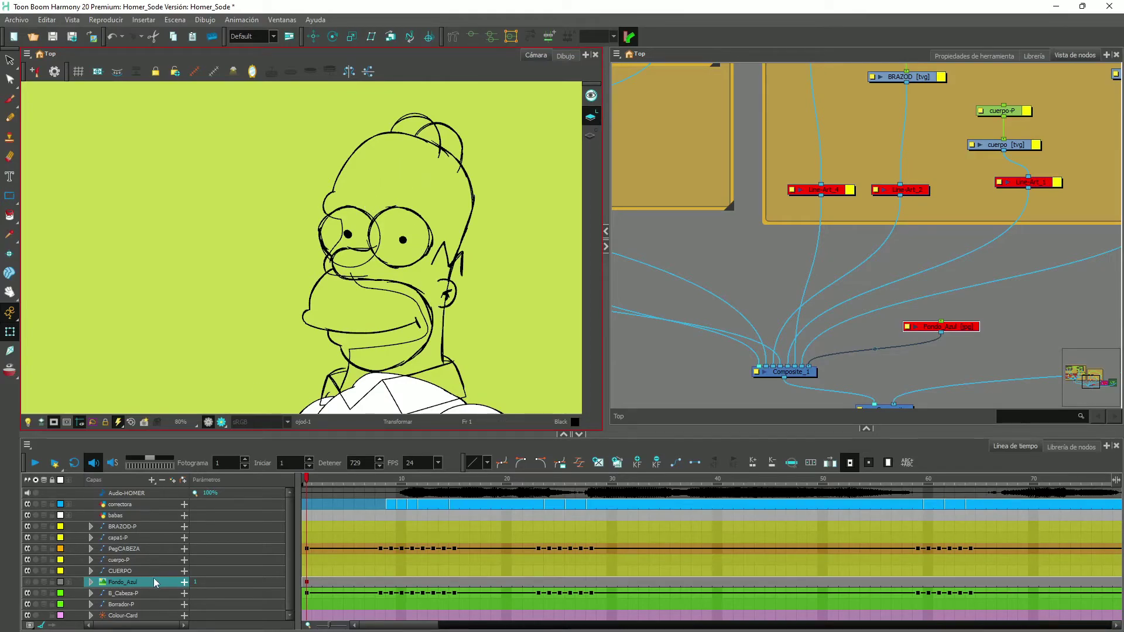
click(320, 480)
drag(321, 480, 644, 504)
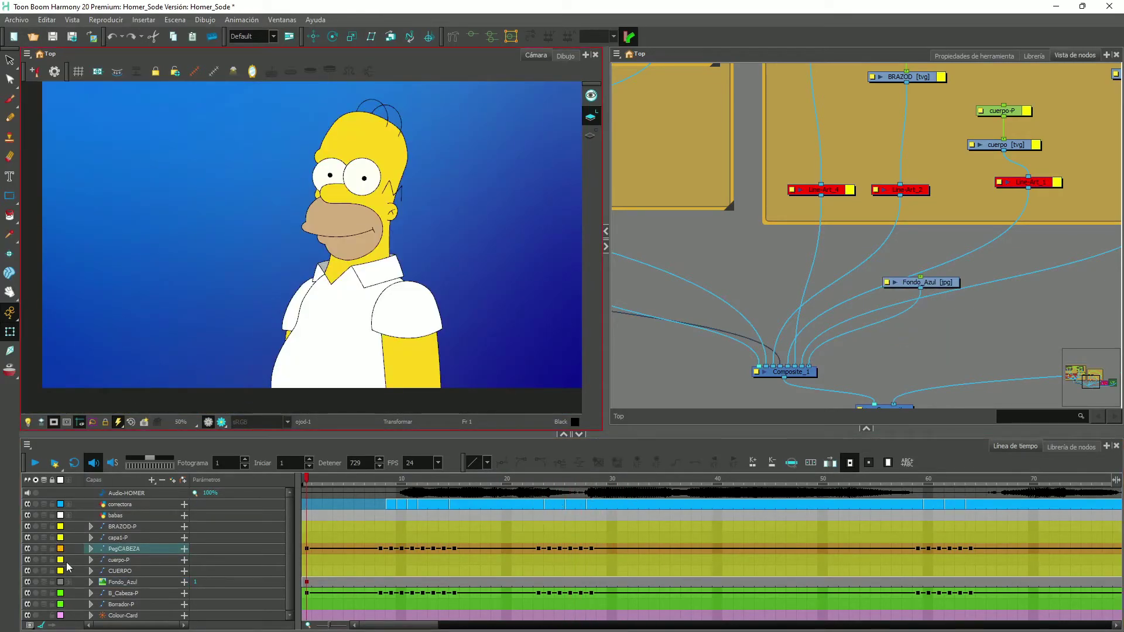
Step: Hide the BRAZOD-P, cuerpo-P and CUERPO layers and play the head animation from frame 1 to frame 115
click(28, 571)
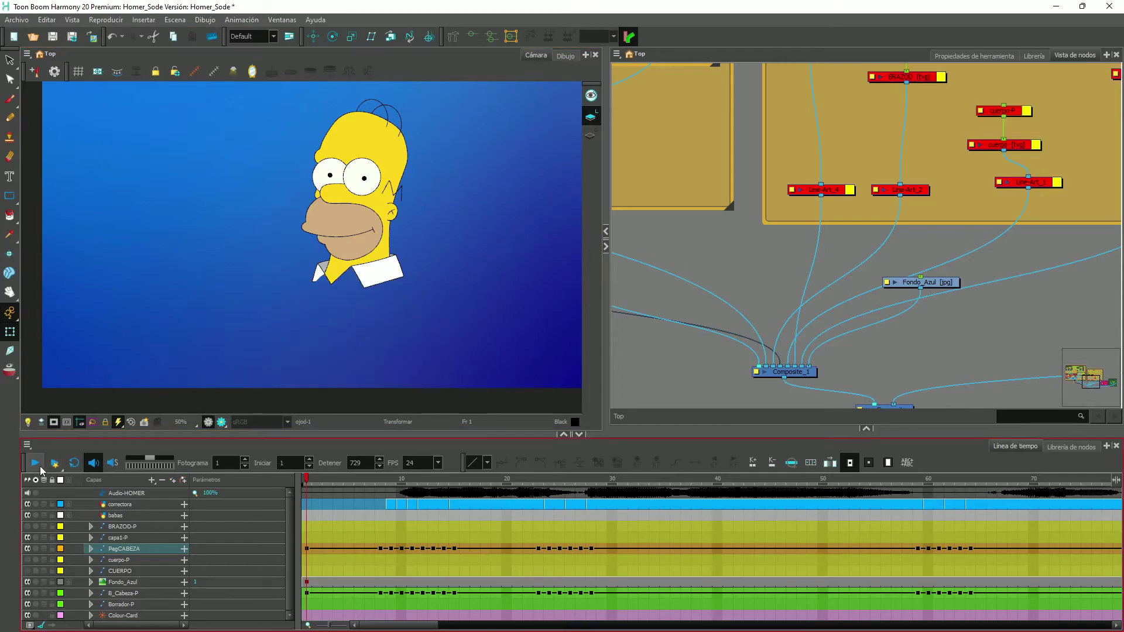
click(35, 464)
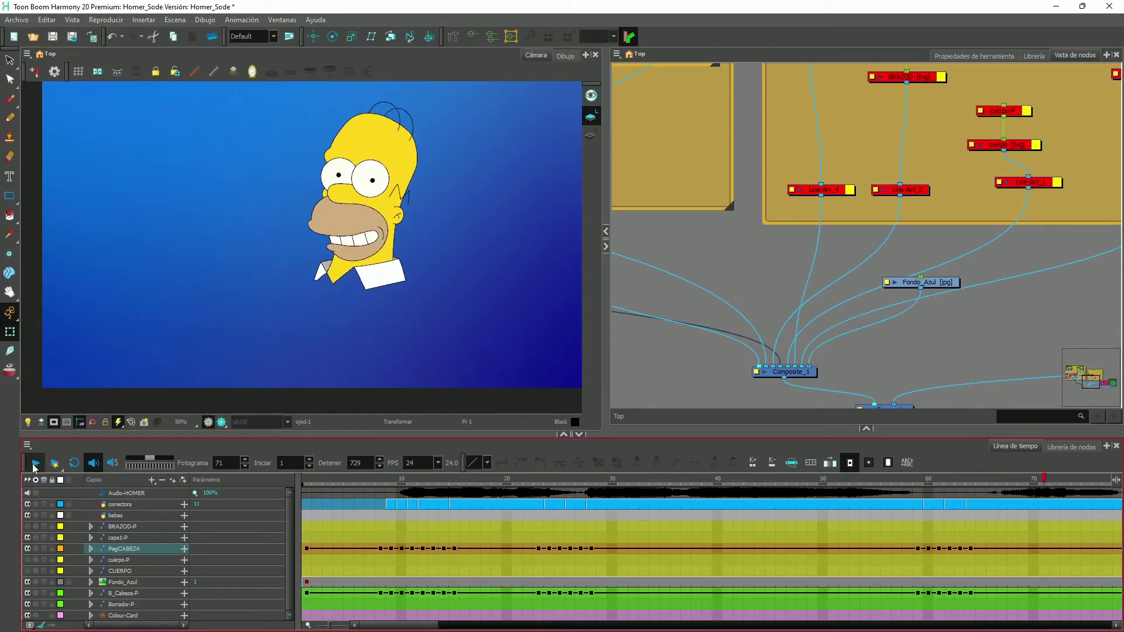
click(34, 464)
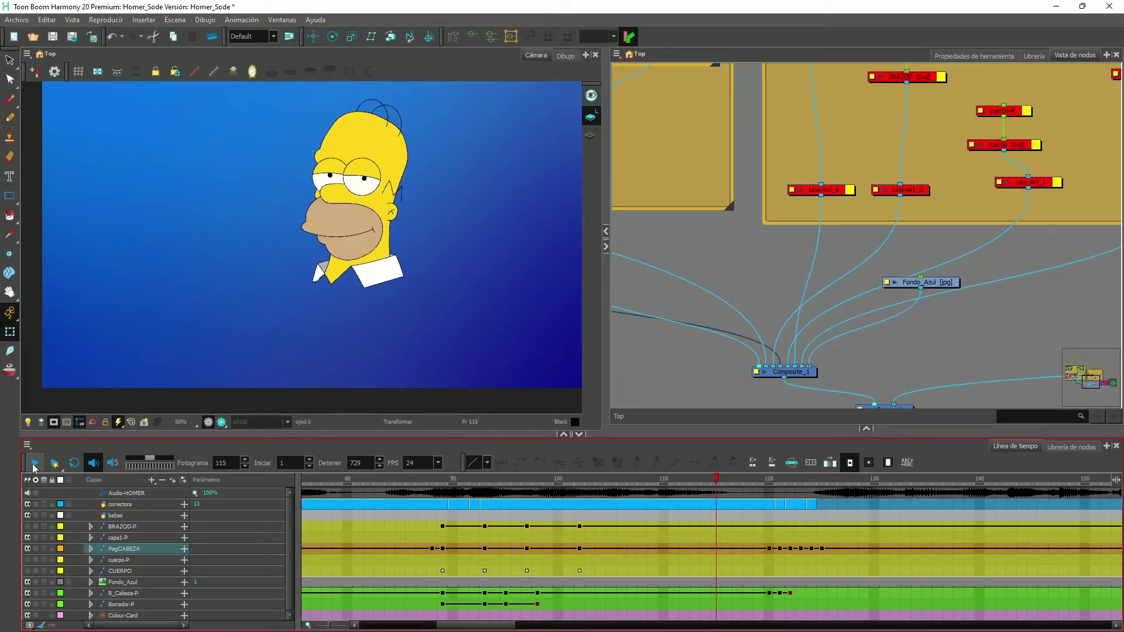
Step: Disable the Fondo_Azul node and scrub around frame 123 to compare the coloured head with the rough drawings
click(944, 283)
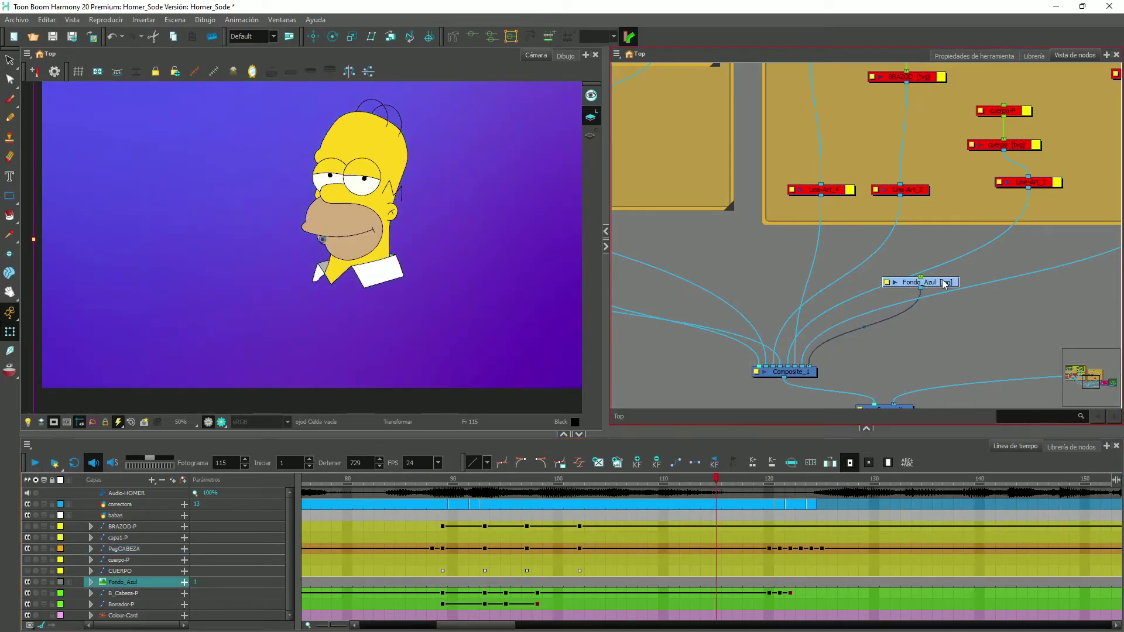
key(d)
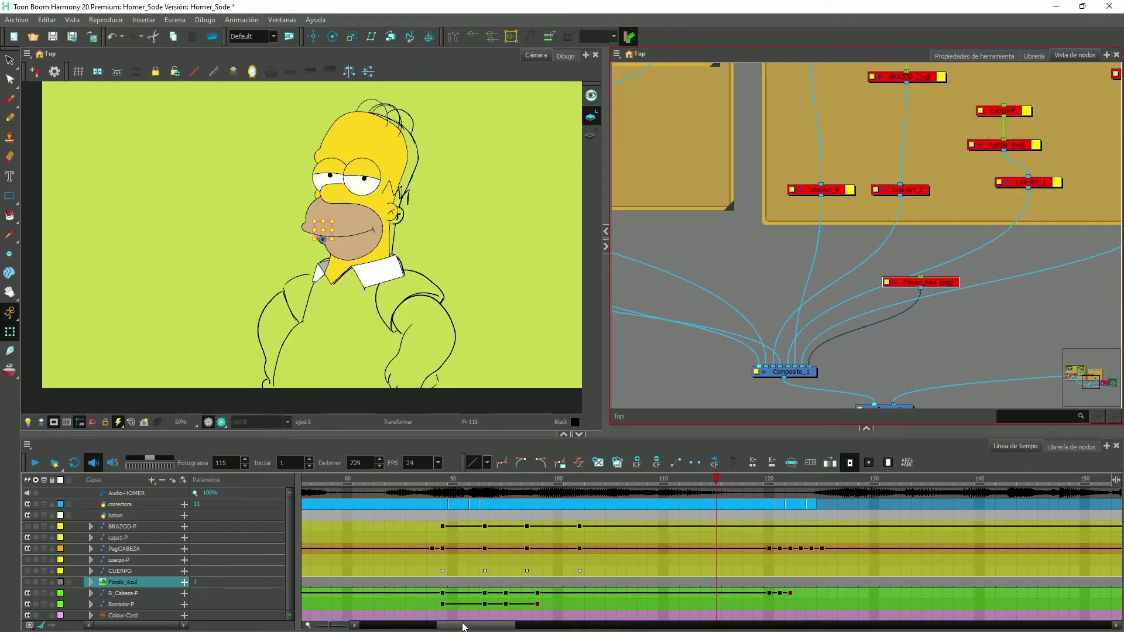
drag(464, 625, 480, 628)
mouse_move(545, 479)
mouse_down()
mouse_move(673, 480)
mouse_move(539, 480)
mouse_move(670, 482)
mouse_move(547, 482)
mouse_move(623, 483)
mouse_up()
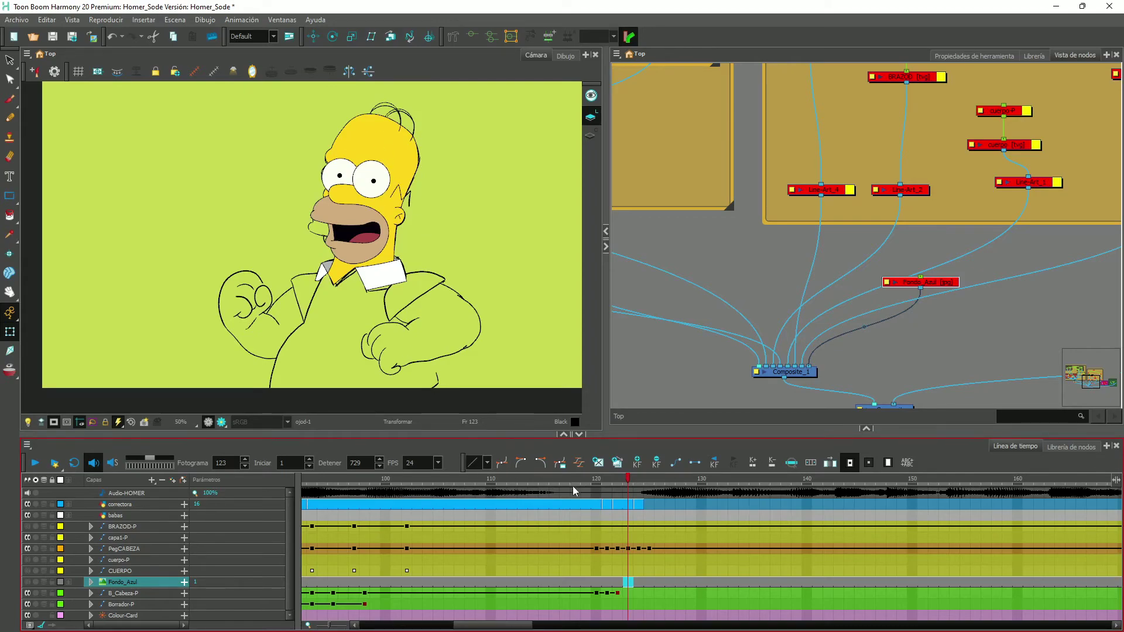
drag(524, 626, 538, 625)
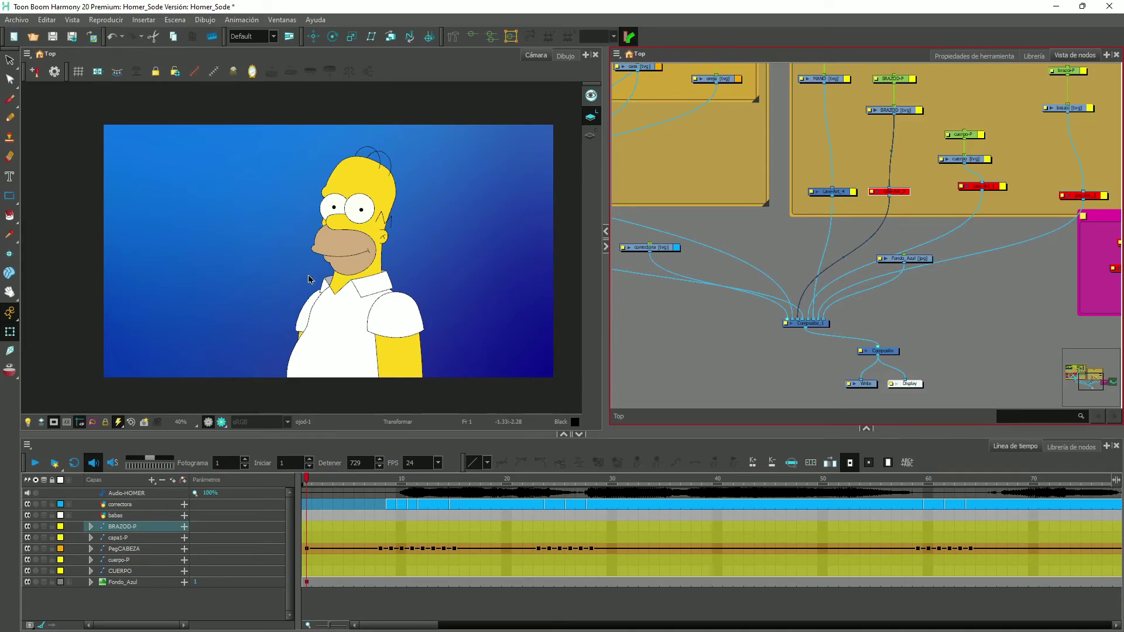
Step: Deselect the Line-Art node below BRAZOD
click(577, 272)
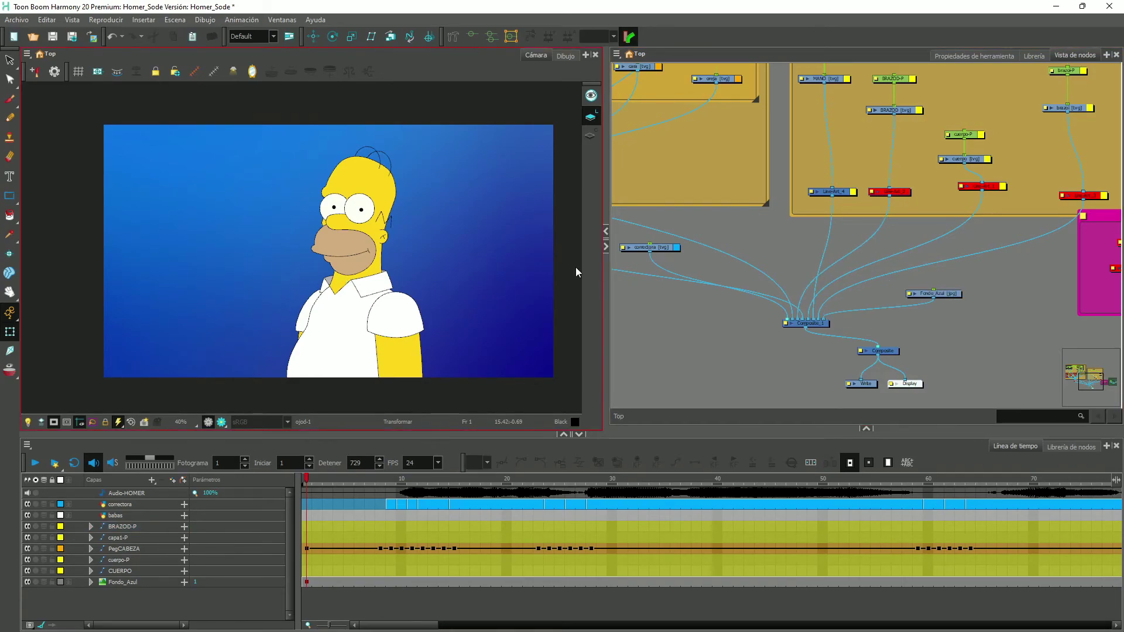